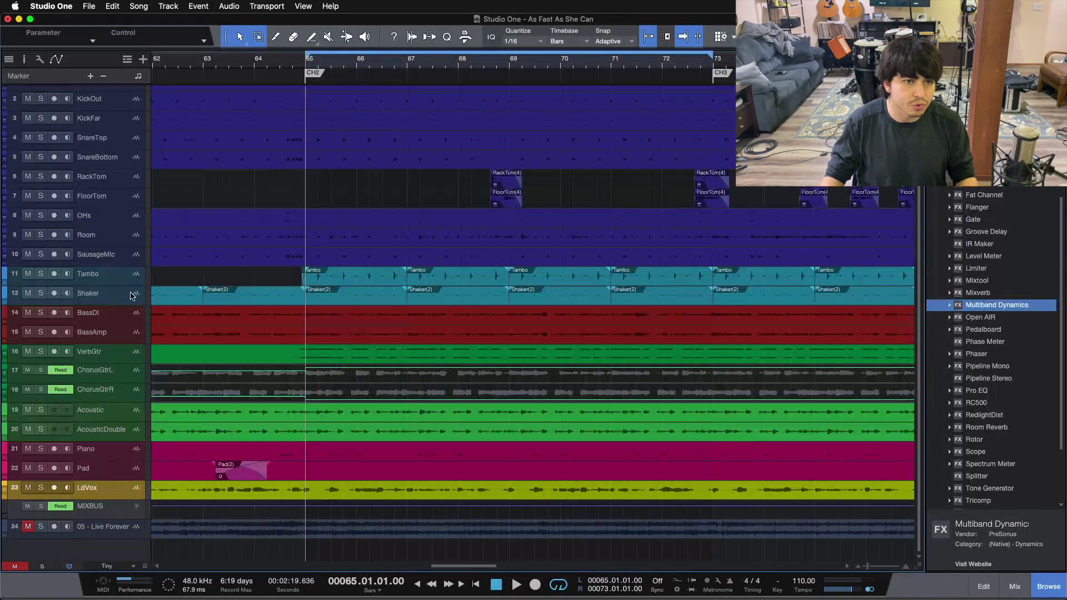
{"action": "scroll", "coordinate": [259, 252], "scroll_direction": "up", "scroll_amount": 1}
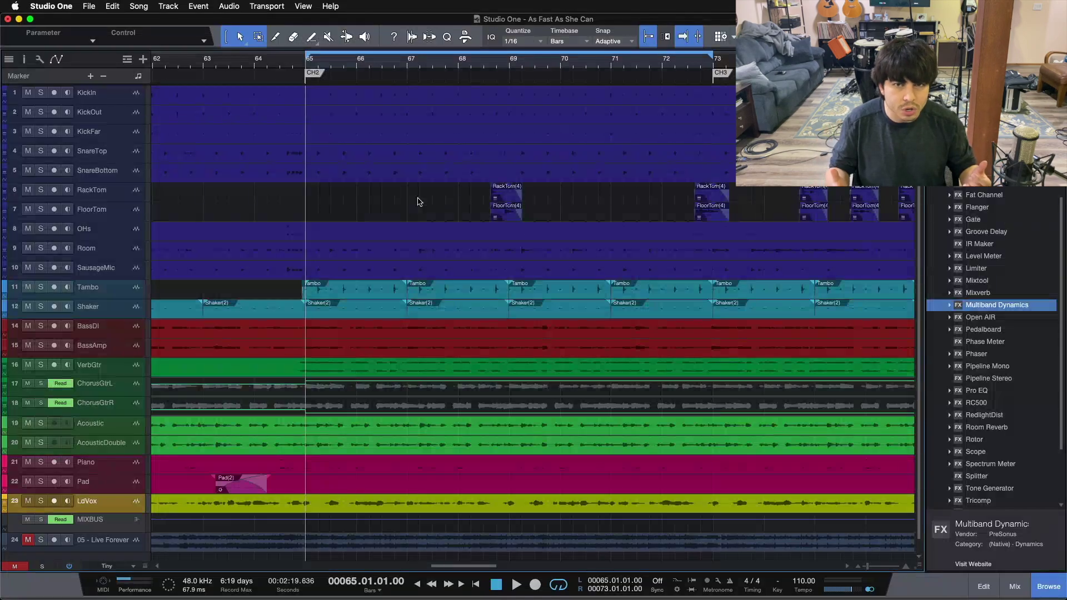
{"action": "left_click", "coordinate": [89, 5]}
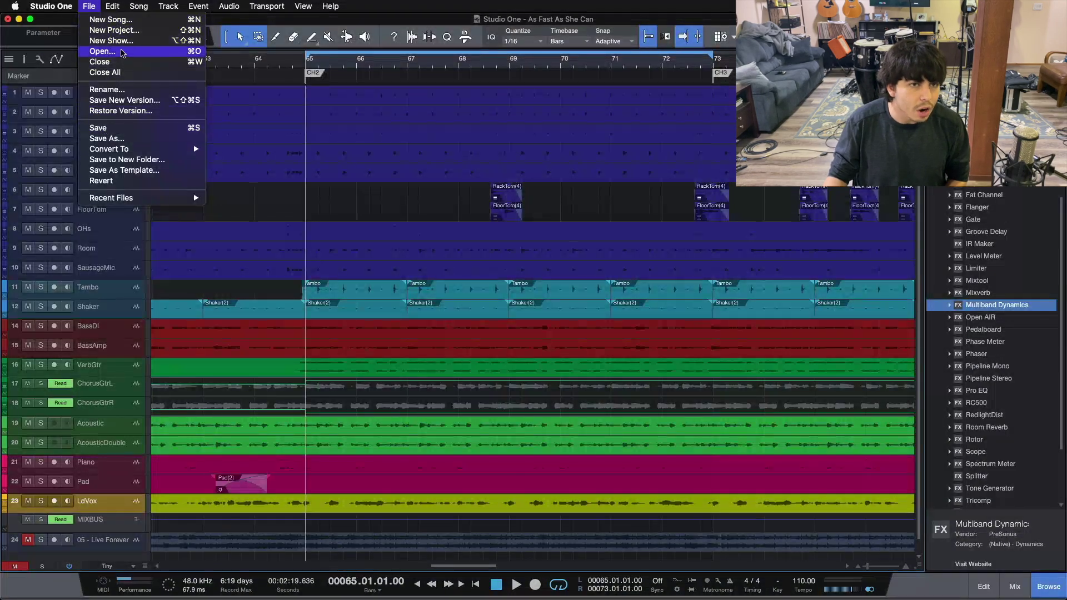
{"action": "mouse_move", "coordinate": [111, 6]}
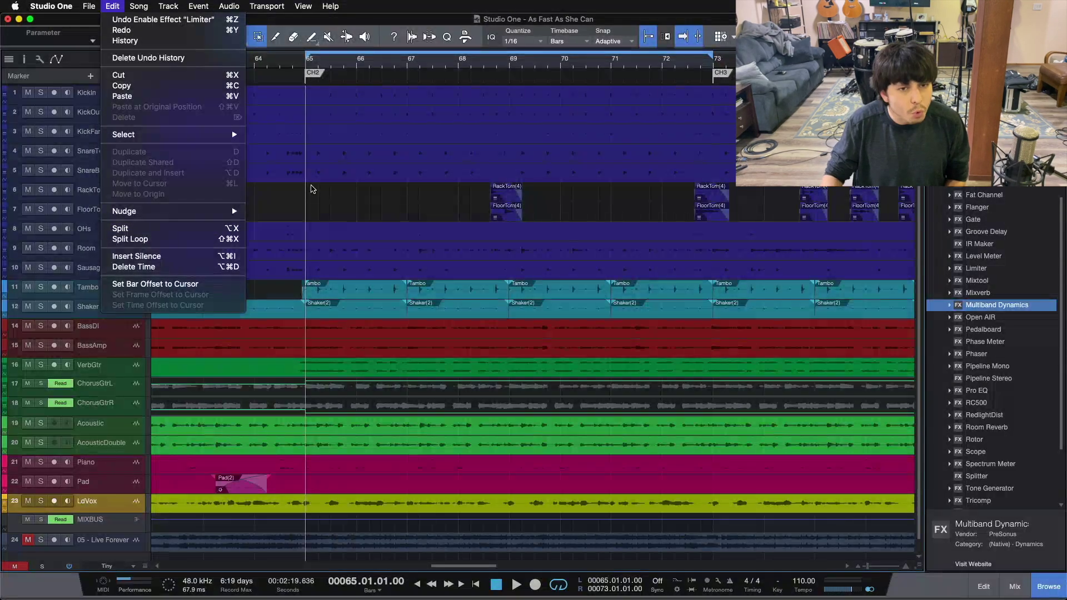
{"action": "left_click", "coordinate": [484, 71]}
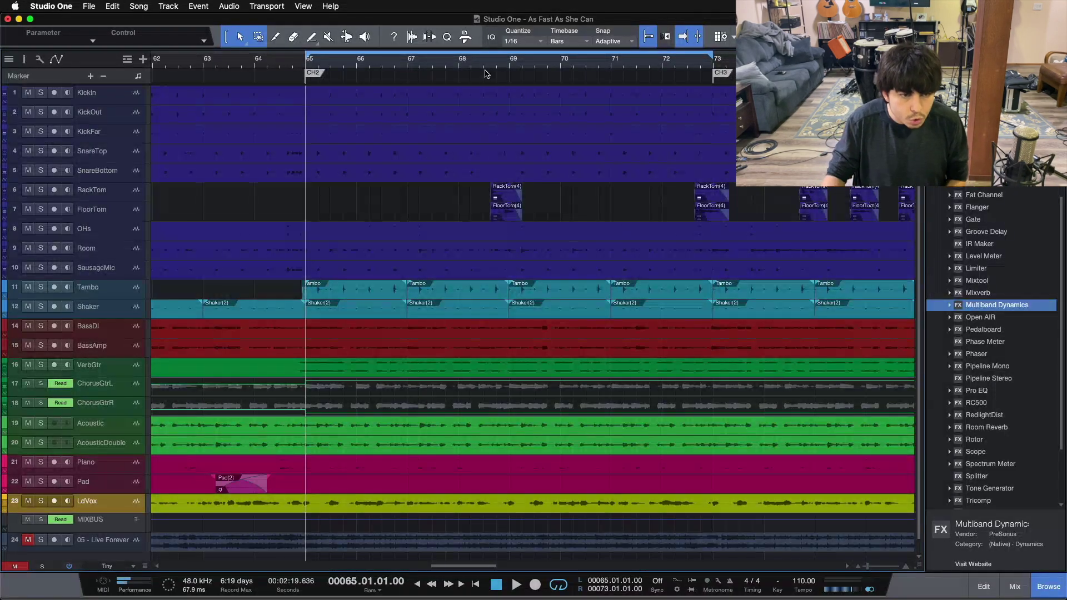
- Switch solo, mute and record arm on and off again on the BassDI track
{"action": "left_click", "coordinate": [131, 332]}
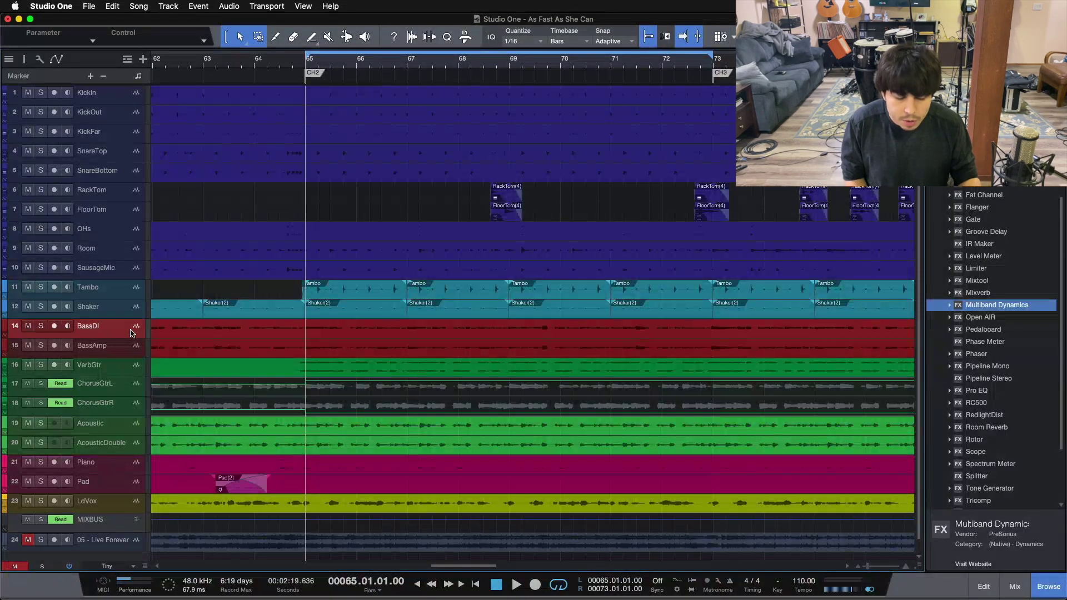
{"action": "key", "text": "s"}
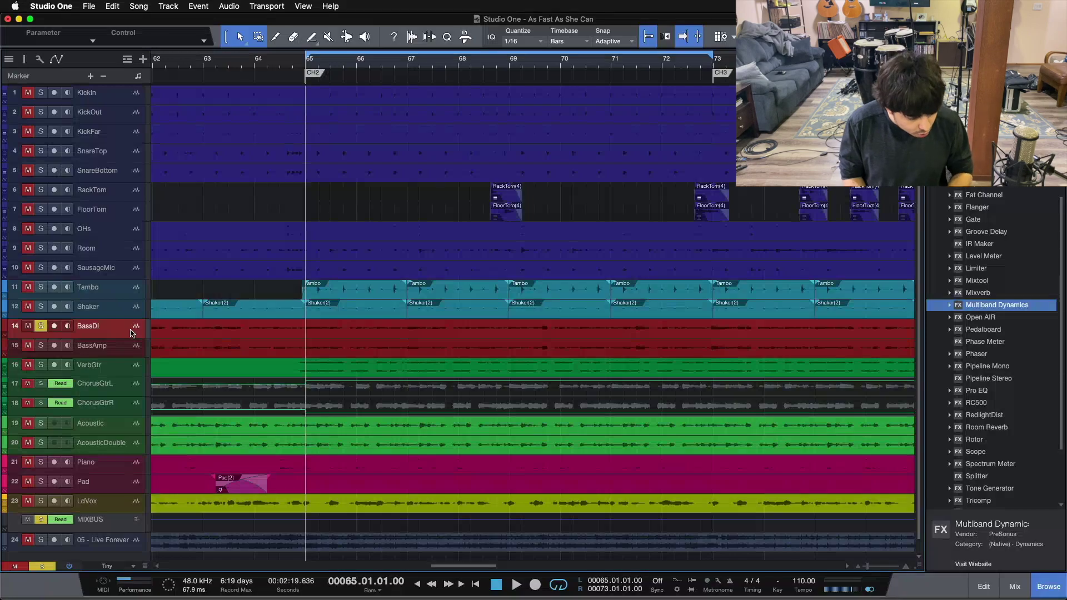
{"action": "key", "text": "s"}
{"action": "key", "text": "m"}
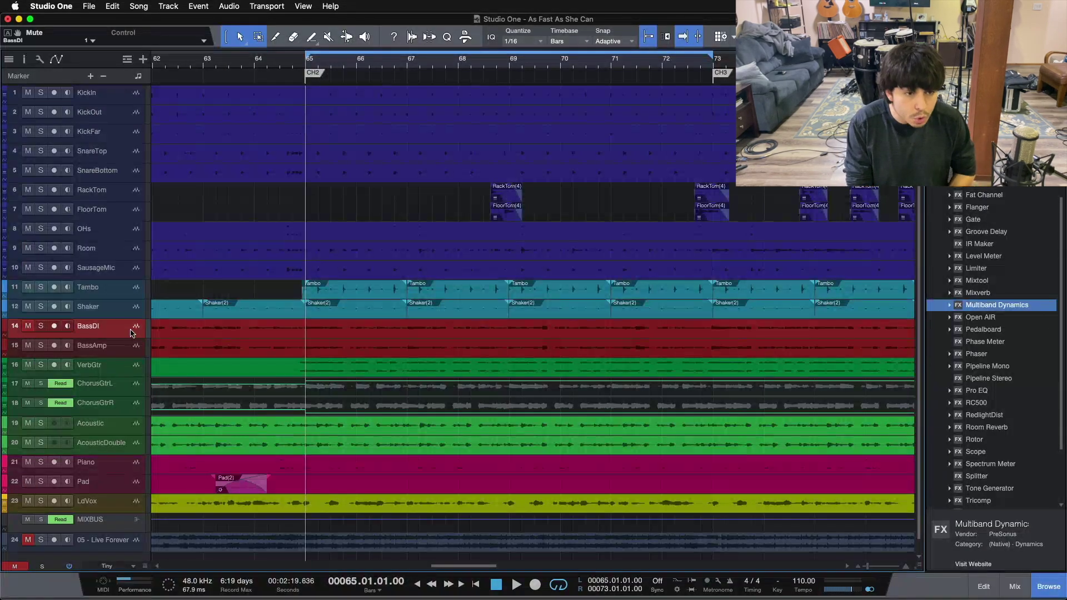
{"action": "key", "text": "r"}
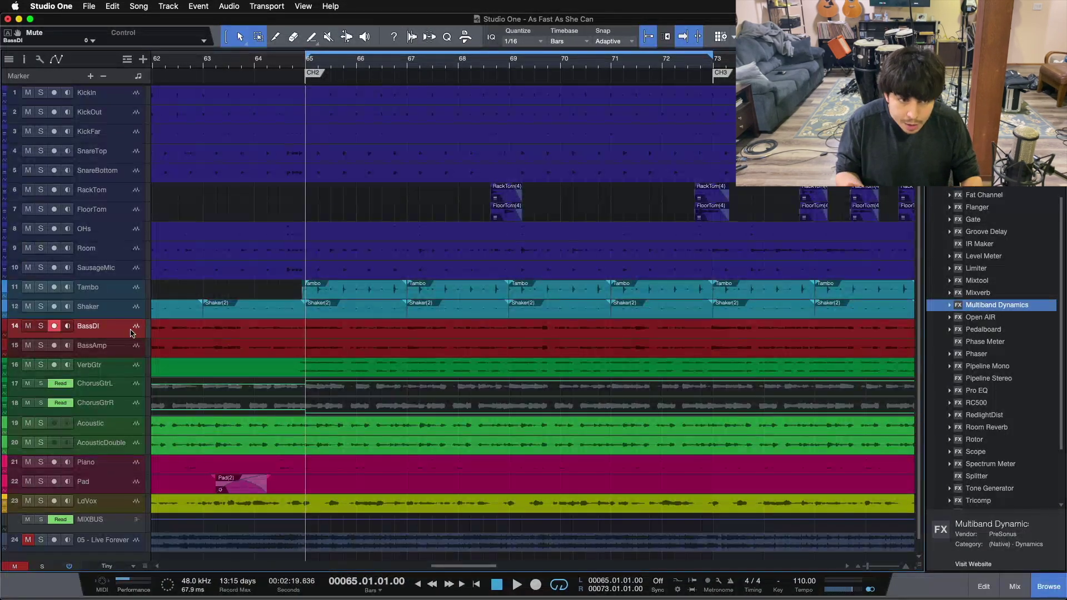
{"action": "key", "text": "r"}
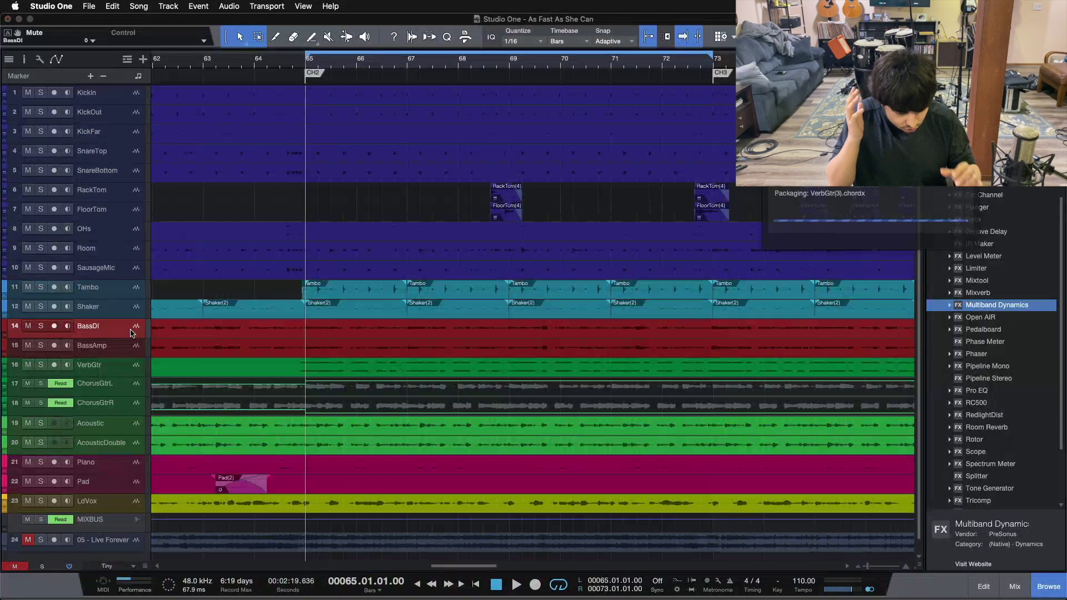
- Solo and unsolo the BassDI track several times
{"action": "key", "text": "s"}
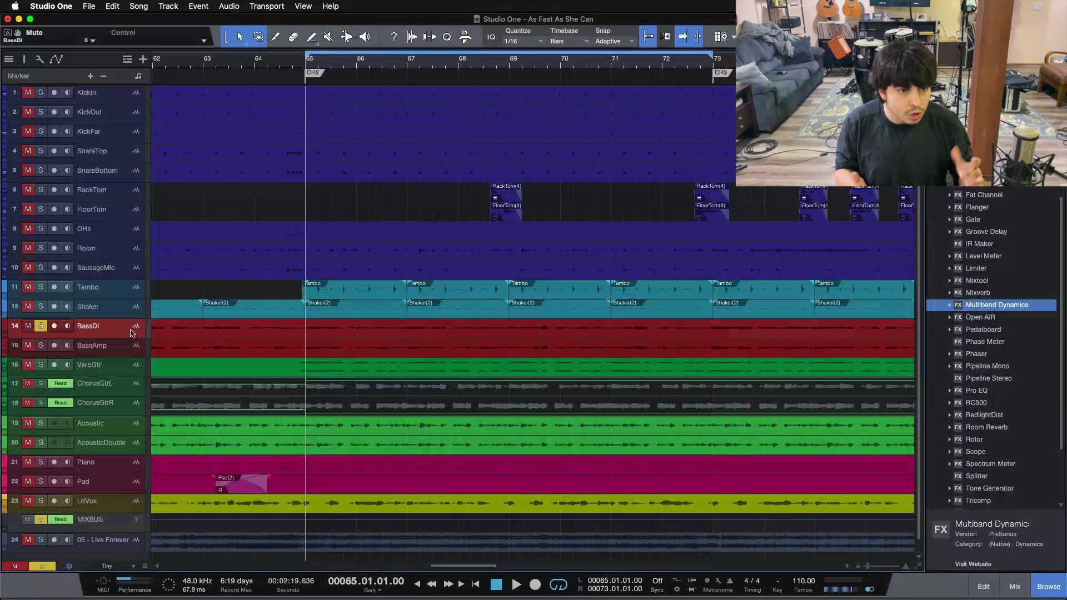
{"action": "key", "text": "s"}
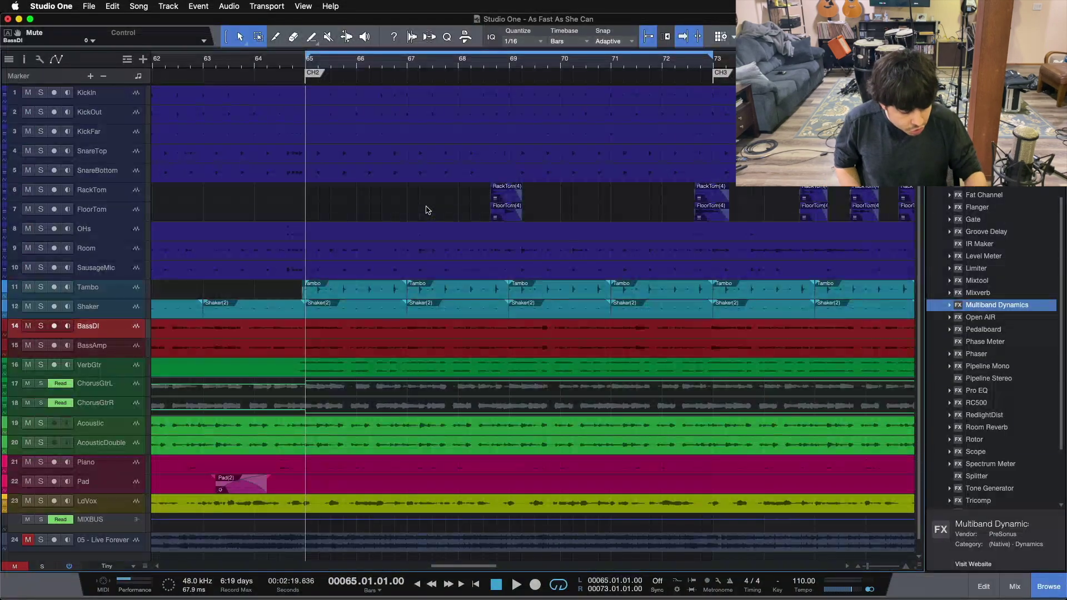
{"action": "key", "text": "s"}
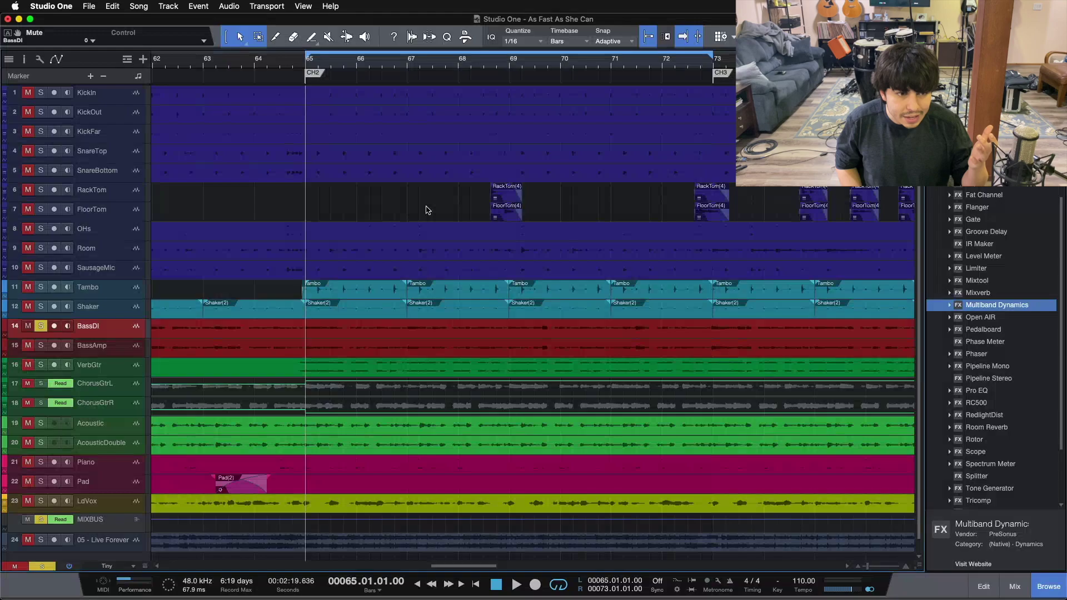
{"action": "key", "text": "s"}
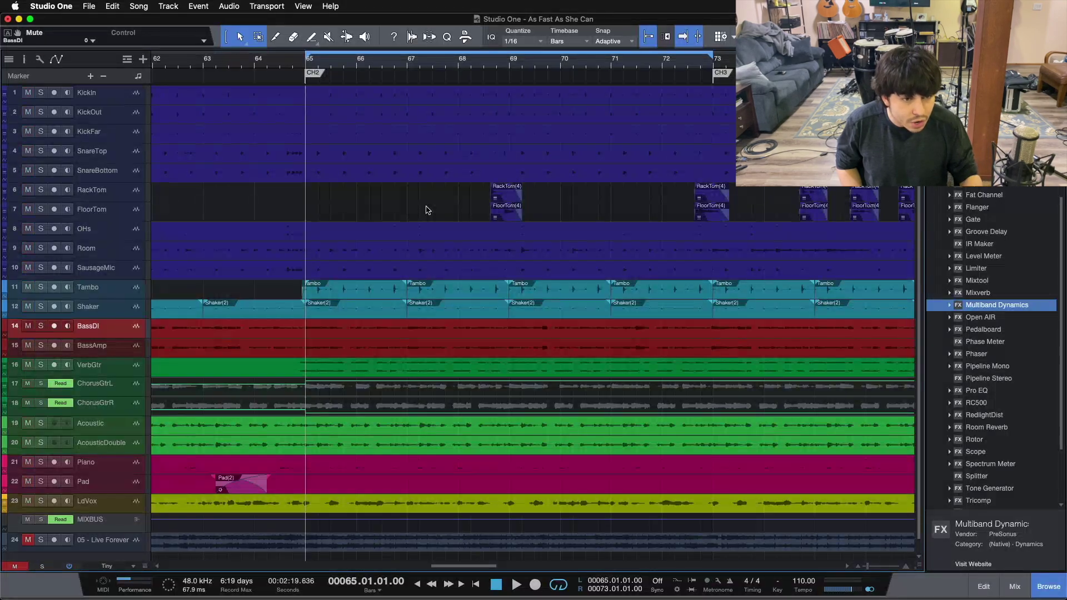
{"action": "key", "text": "s"}
{"action": "key", "text": "s"}
- Step the track selection down to VerbGtr and back up to Room, solo and unsolo Room, and move on to OHs
{"action": "key", "text": "Up"}
{"action": "key", "text": "Down"}
{"action": "key", "text": "Down"}
{"action": "key", "text": "Down"}
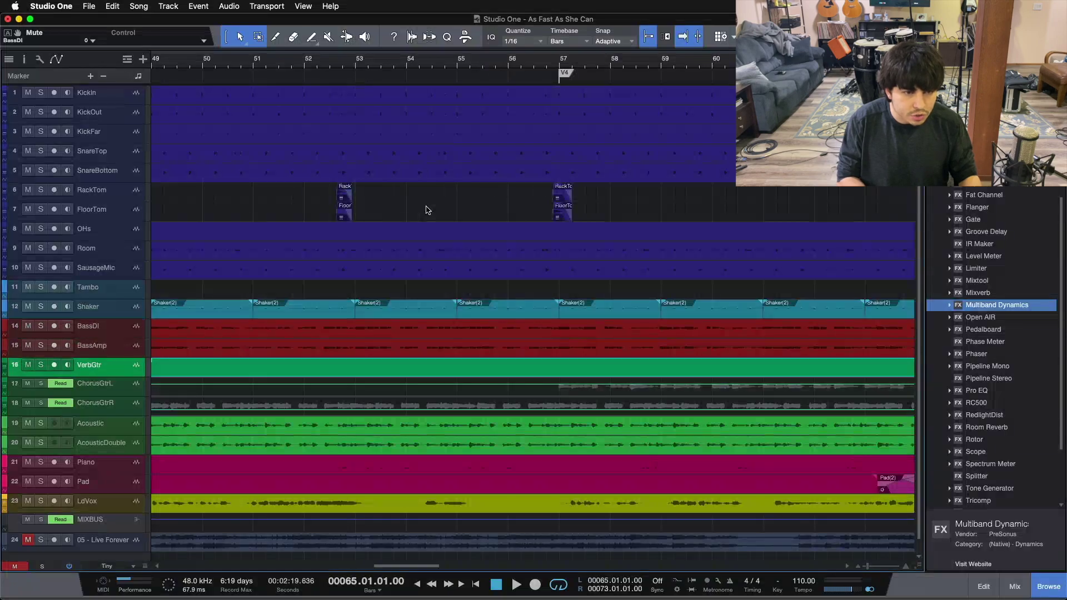
{"action": "key", "text": "Up"}
{"action": "key", "text": "Up"}
{"action": "key", "text": "Up"}
{"action": "key", "text": "Up"}
{"action": "key", "text": "Up"}
{"action": "key", "text": "Up"}
{"action": "key", "text": "s"}
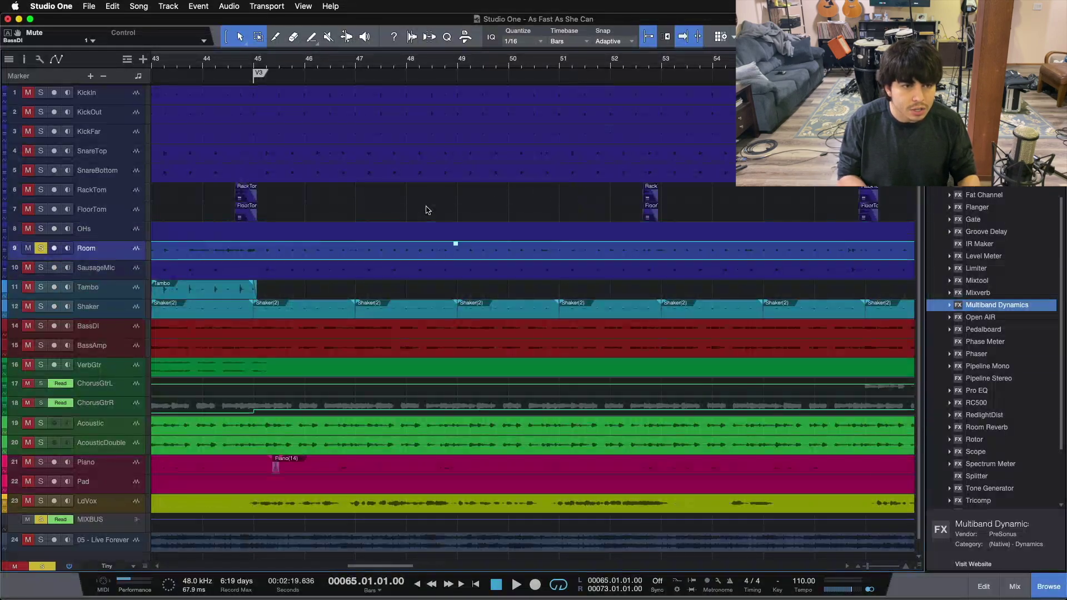
{"action": "key", "text": "s"}
{"action": "key", "text": "Up"}
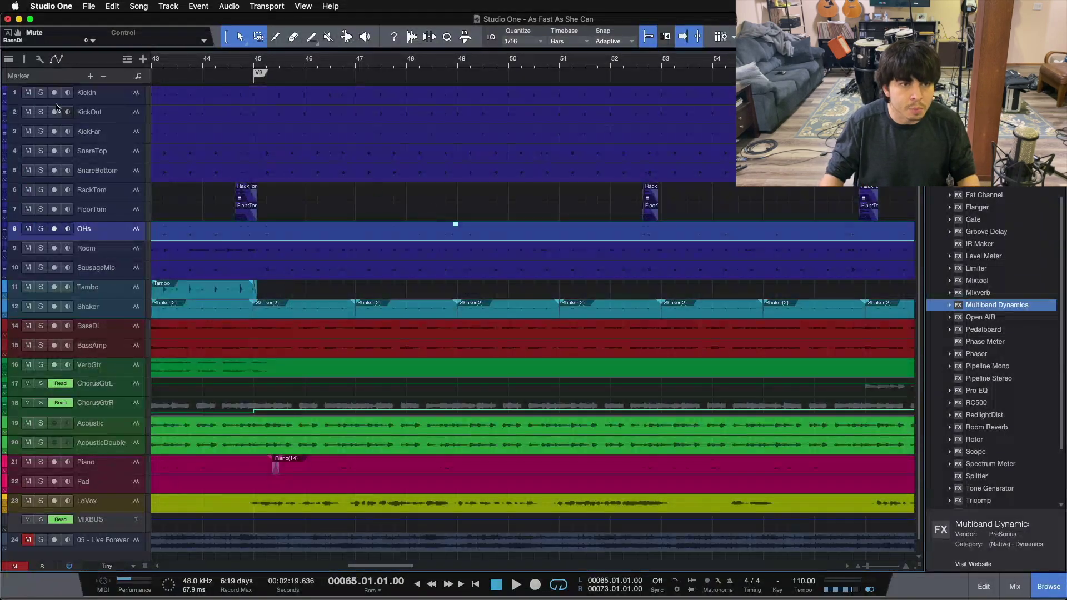
- Select all drum tracks from KickIn to SausageMic, then solo and unsolo them together
{"action": "left_click", "coordinate": [111, 93]}
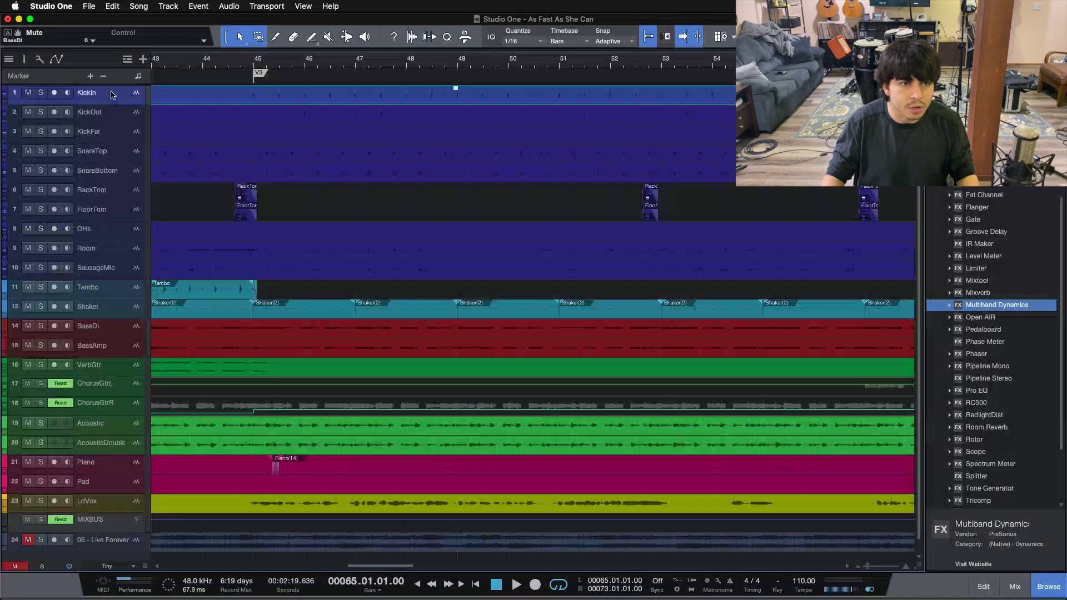
{"action": "left_click", "coordinate": [124, 272], "text": "shift"}
{"action": "key", "text": "s"}
{"action": "key", "text": "s"}
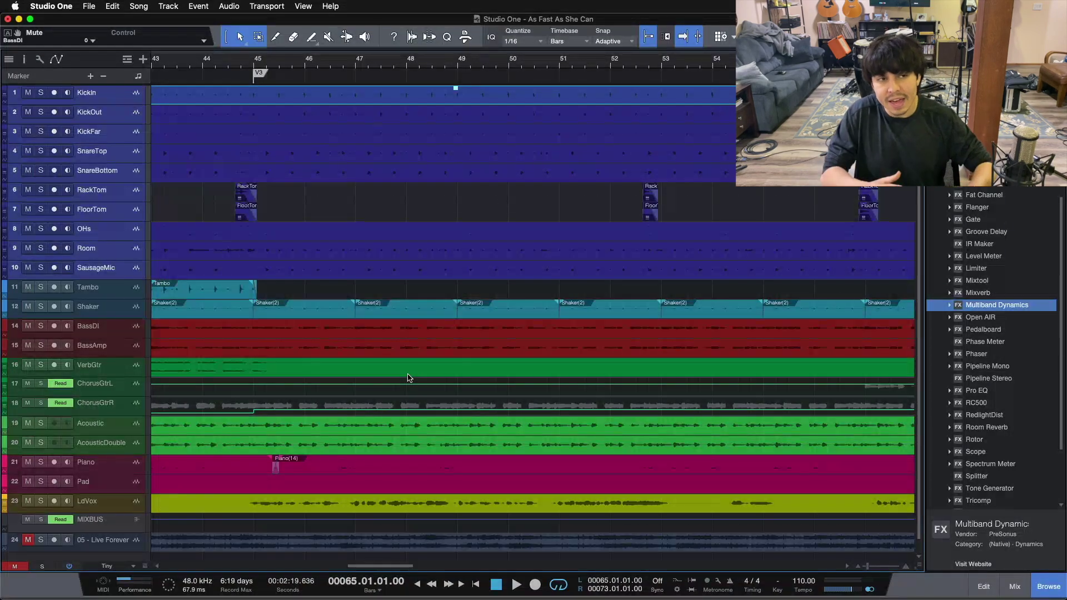
- Open the keyboard shortcut preferences and examine the key assignments for track commands such as Arm, Monitor, Mute and Solo
{"action": "left_click", "coordinate": [51, 6]}
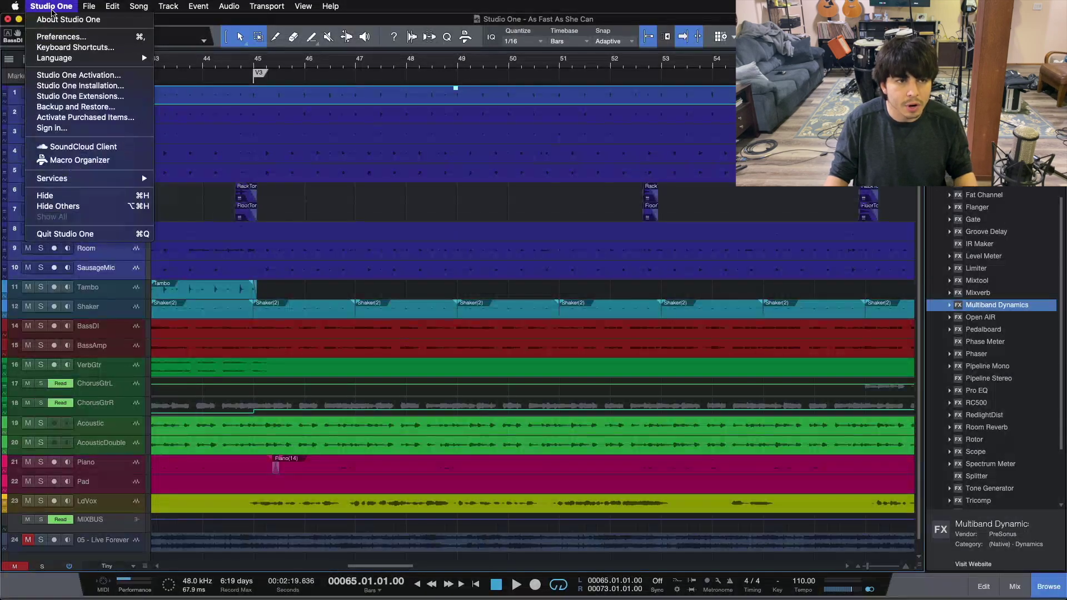
{"action": "left_click", "coordinate": [72, 46]}
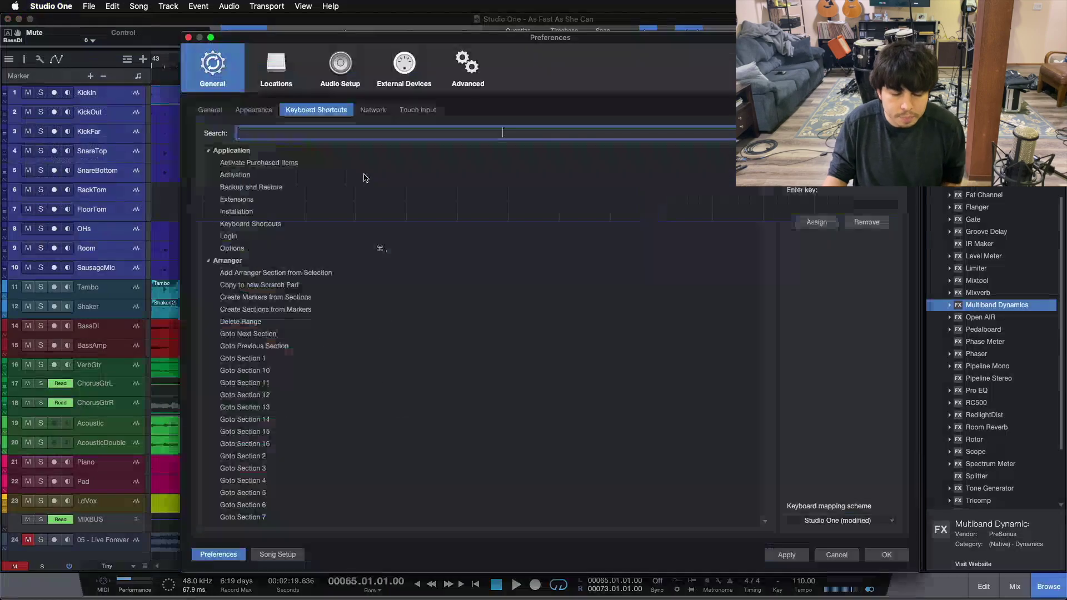
{"action": "scroll", "coordinate": [312, 230], "scroll_direction": "up", "scroll_amount": 5}
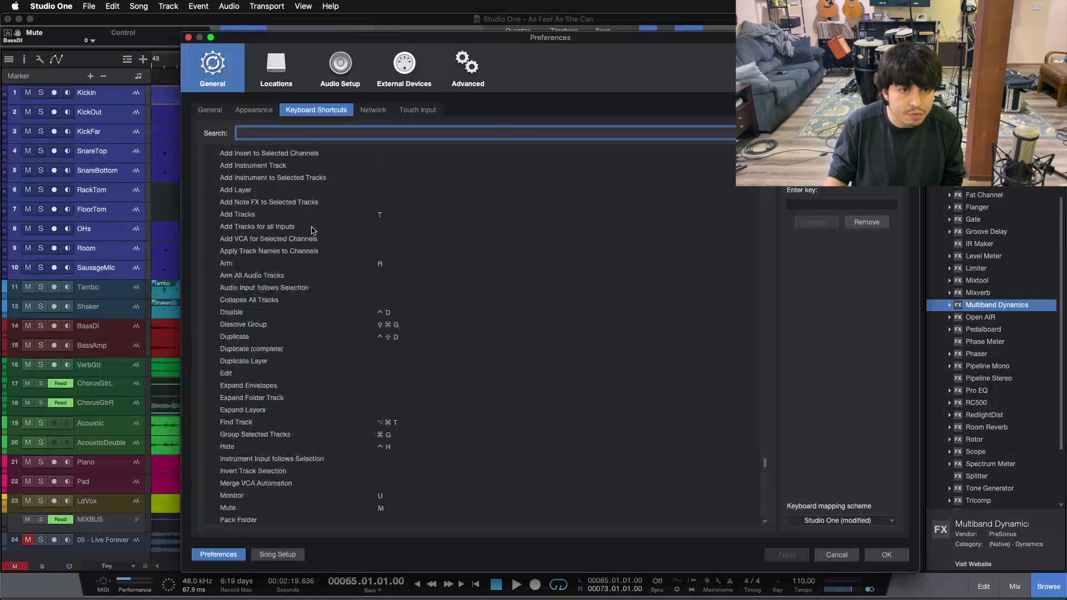
{"action": "scroll", "coordinate": [311, 231], "scroll_direction": "down", "scroll_amount": 1}
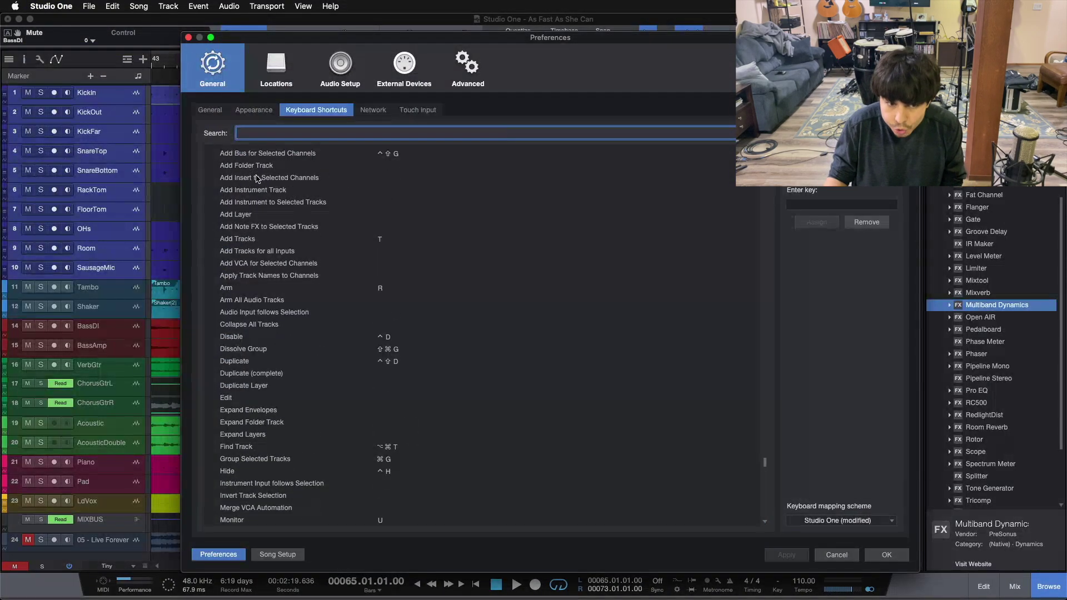
{"action": "scroll", "coordinate": [254, 414], "scroll_direction": "down", "scroll_amount": 10}
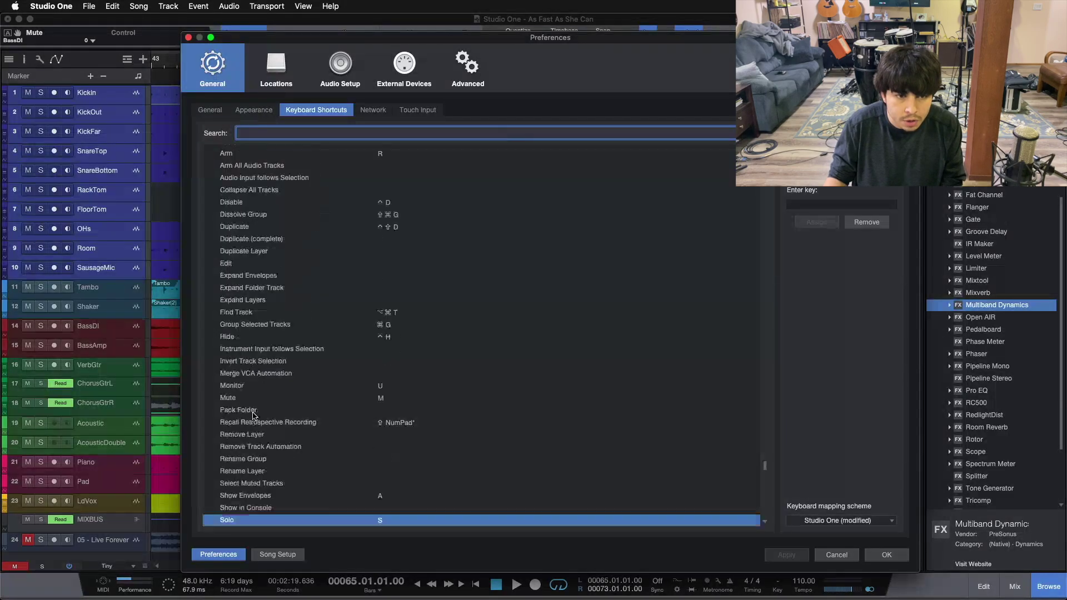
{"action": "scroll", "coordinate": [254, 414], "scroll_direction": "up", "scroll_amount": 2}
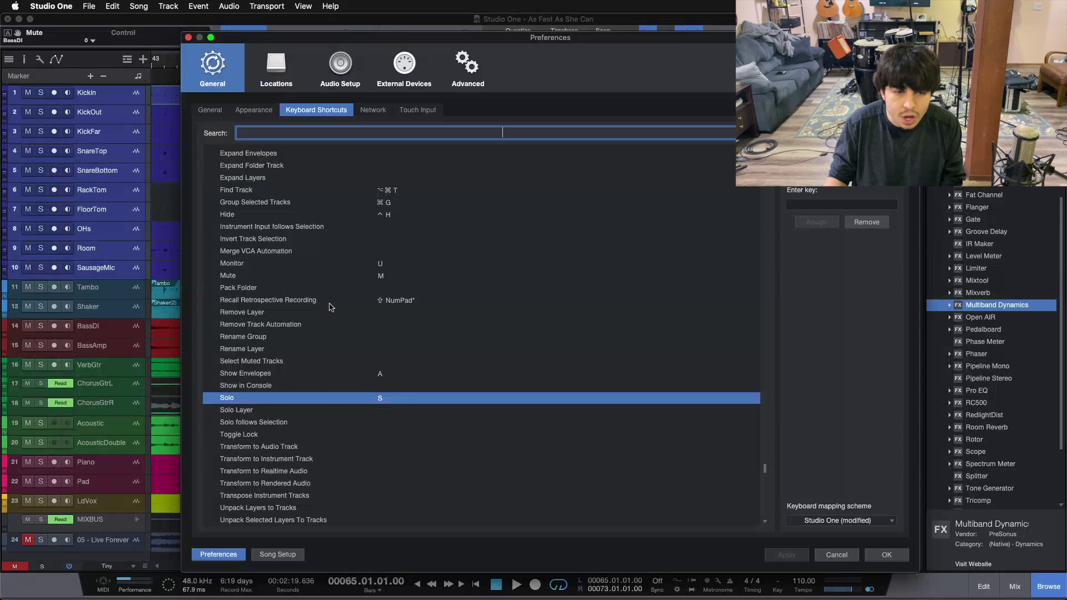
{"action": "scroll", "coordinate": [333, 346], "scroll_direction": "down", "scroll_amount": 1}
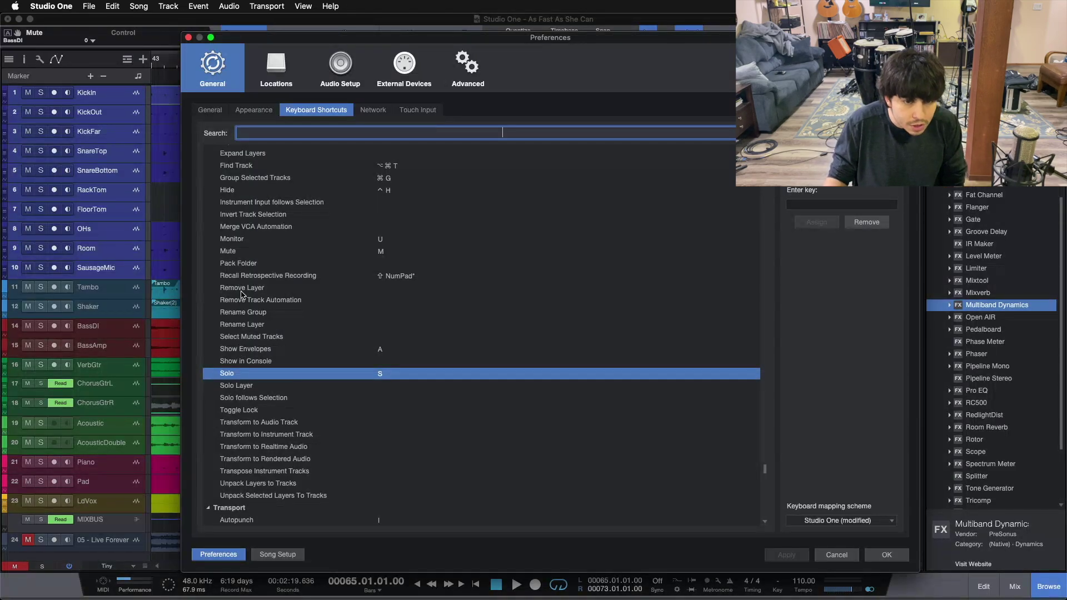
- Examine the key assignments for the Transport, Video and View commands
{"action": "scroll", "coordinate": [289, 436], "scroll_direction": "down", "scroll_amount": 4}
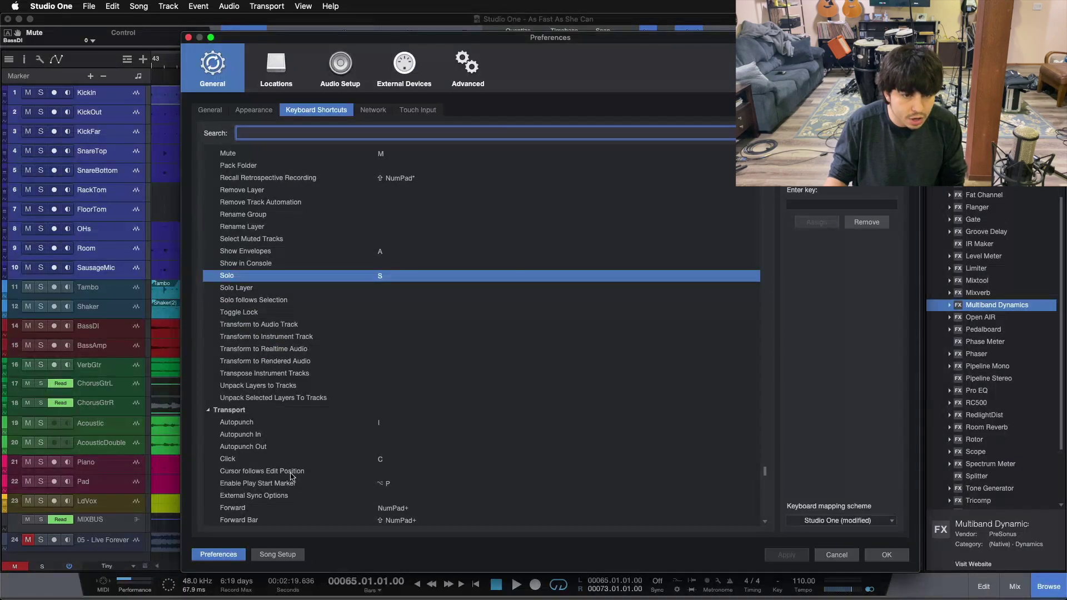
{"action": "scroll", "coordinate": [267, 451], "scroll_direction": "down", "scroll_amount": 1}
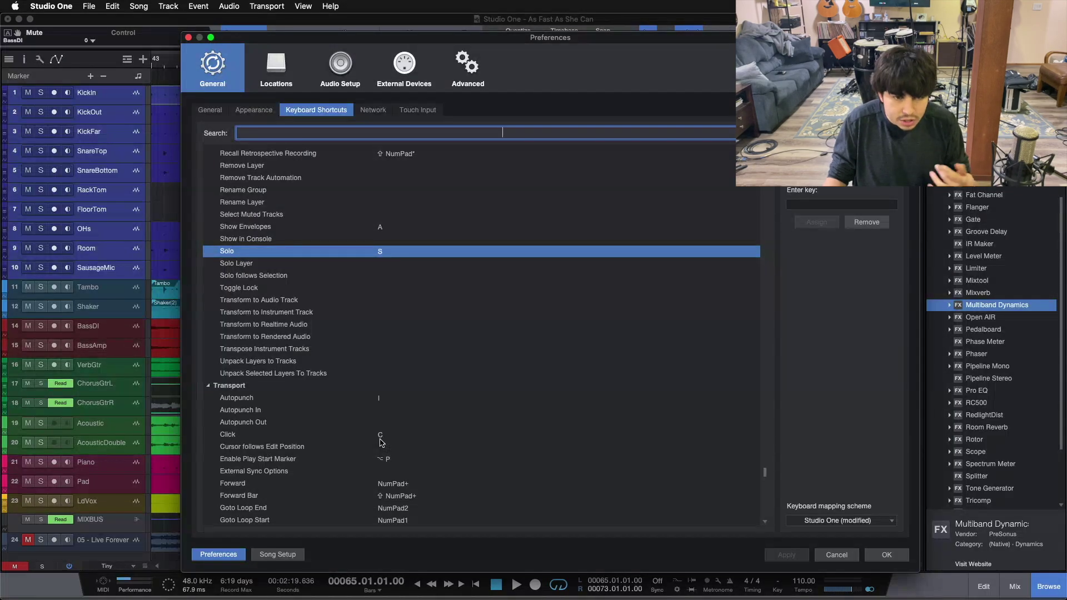
{"action": "scroll", "coordinate": [380, 442], "scroll_direction": "down", "scroll_amount": 20}
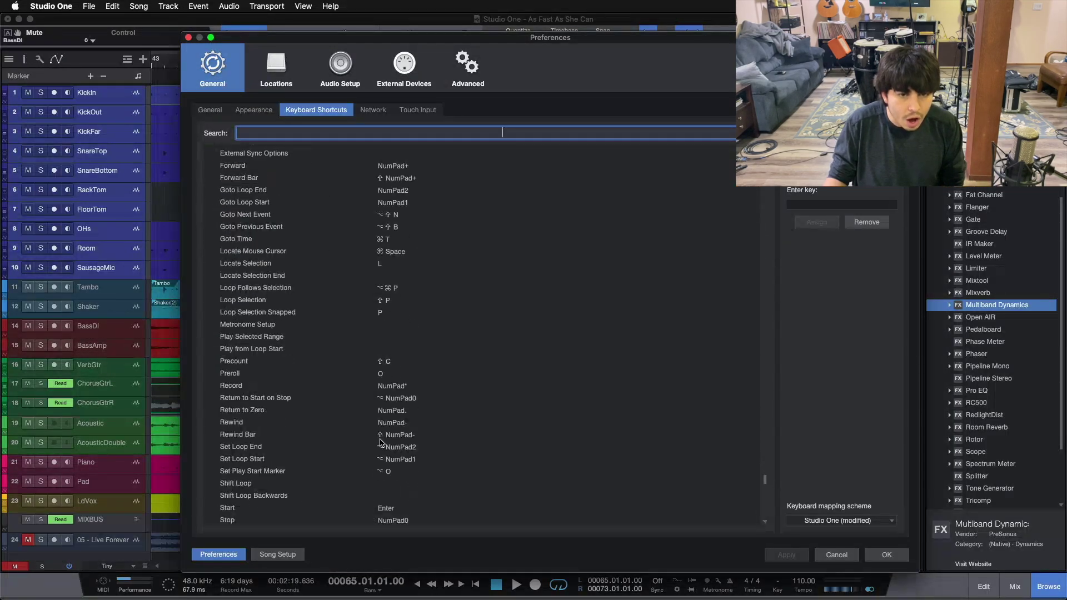
{"action": "scroll", "coordinate": [380, 443], "scroll_direction": "down", "scroll_amount": 2}
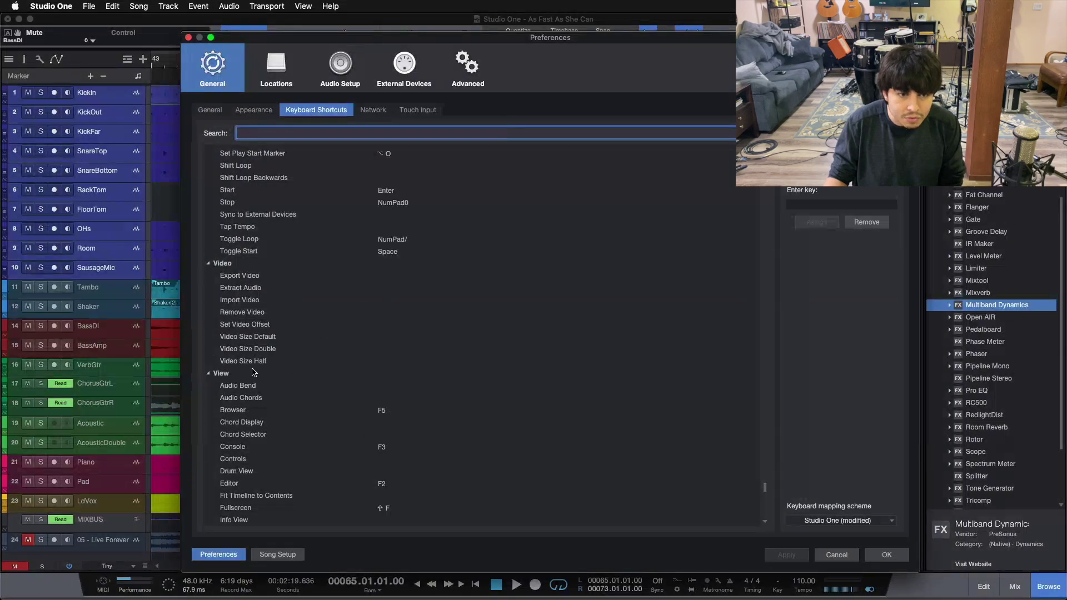
{"action": "scroll", "coordinate": [333, 382], "scroll_direction": "down", "scroll_amount": 10}
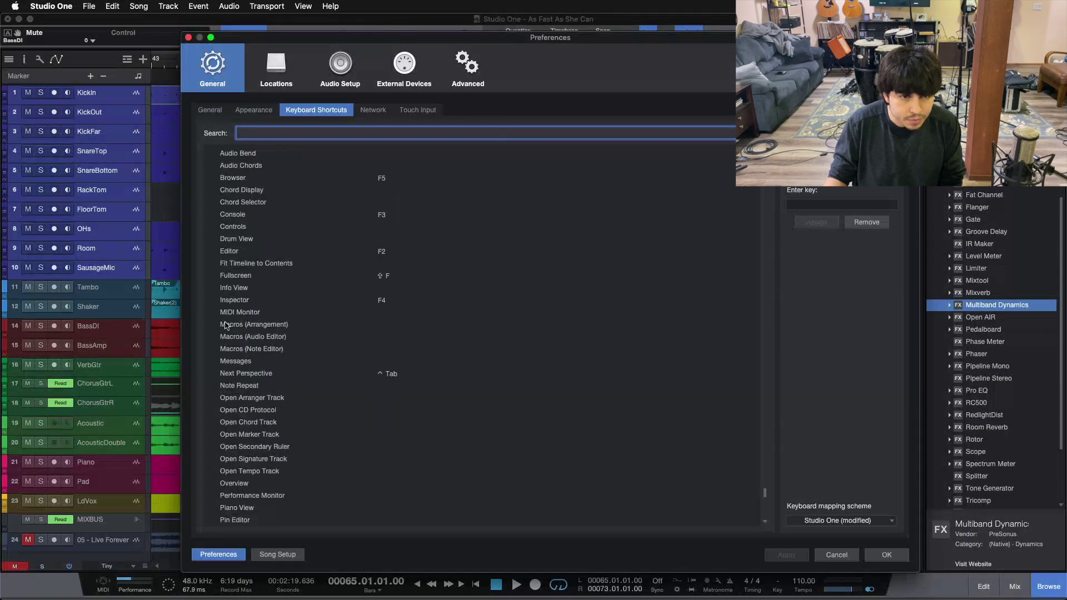
- Search the keyboard shortcuts for "-3" and select the Decrease Volume -3dB macro to check its key
{"action": "scroll", "coordinate": [322, 461], "scroll_direction": "up", "scroll_amount": 15}
{"action": "scroll", "coordinate": [326, 457], "scroll_direction": "up", "scroll_amount": 20}
{"action": "scroll", "coordinate": [327, 457], "scroll_direction": "up", "scroll_amount": 7}
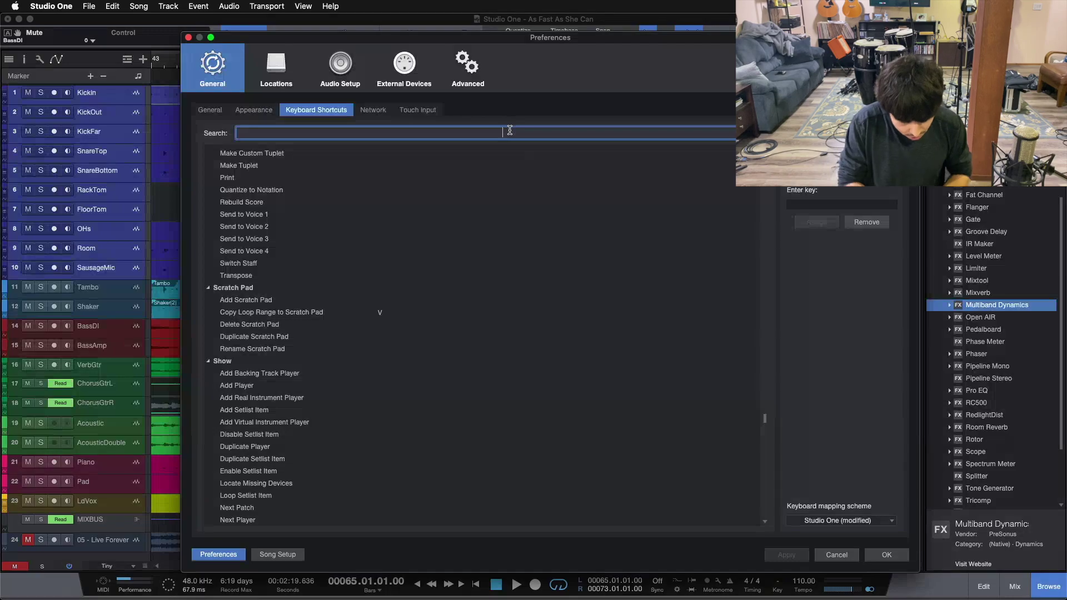
{"action": "type", "text": "-3"}
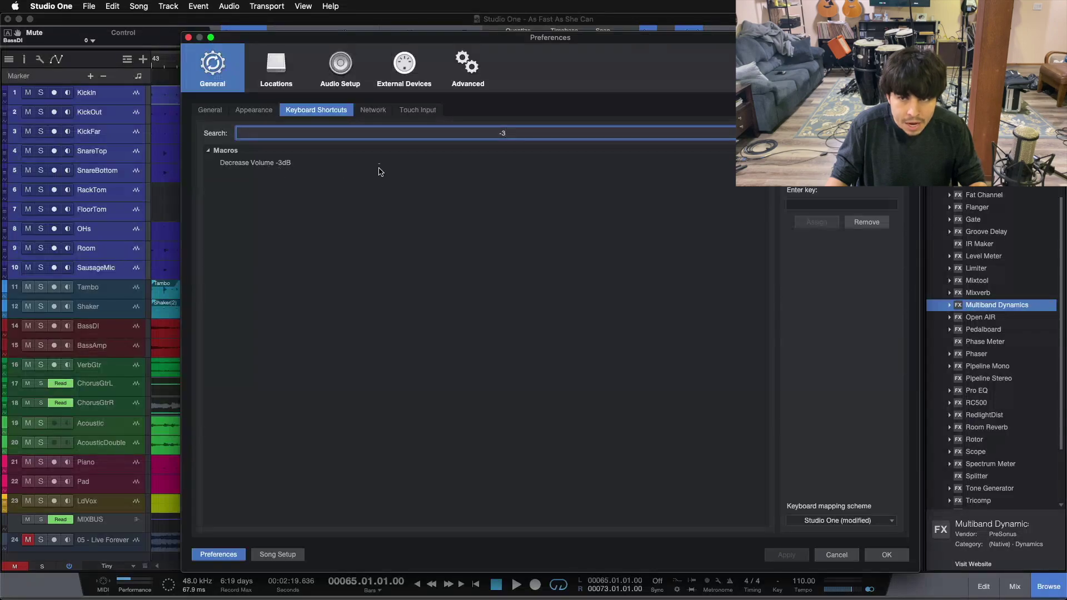
{"action": "left_click", "coordinate": [379, 165]}
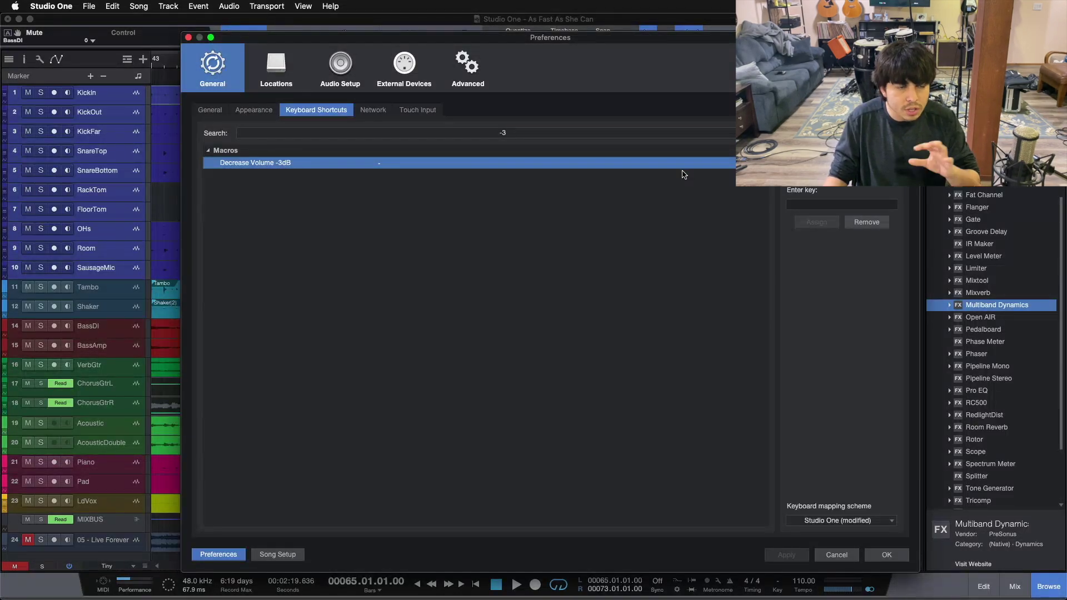
- Search the keyboard shortcuts for "+3" to check the volume increase macro, then close the preferences without saving
{"action": "left_click", "coordinate": [506, 133]}
{"action": "type", "text": "+3"}
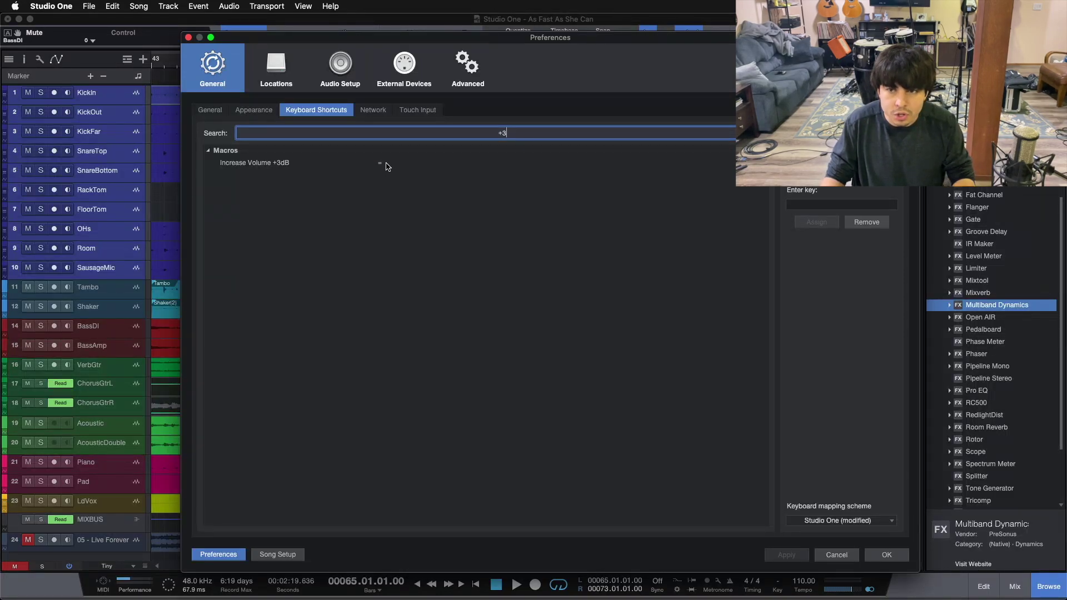
{"action": "left_click", "coordinate": [837, 555]}
- Set the track height in the arrangement to Medium and select the audio event on the BassDI track
{"action": "left_click", "coordinate": [96, 567]}
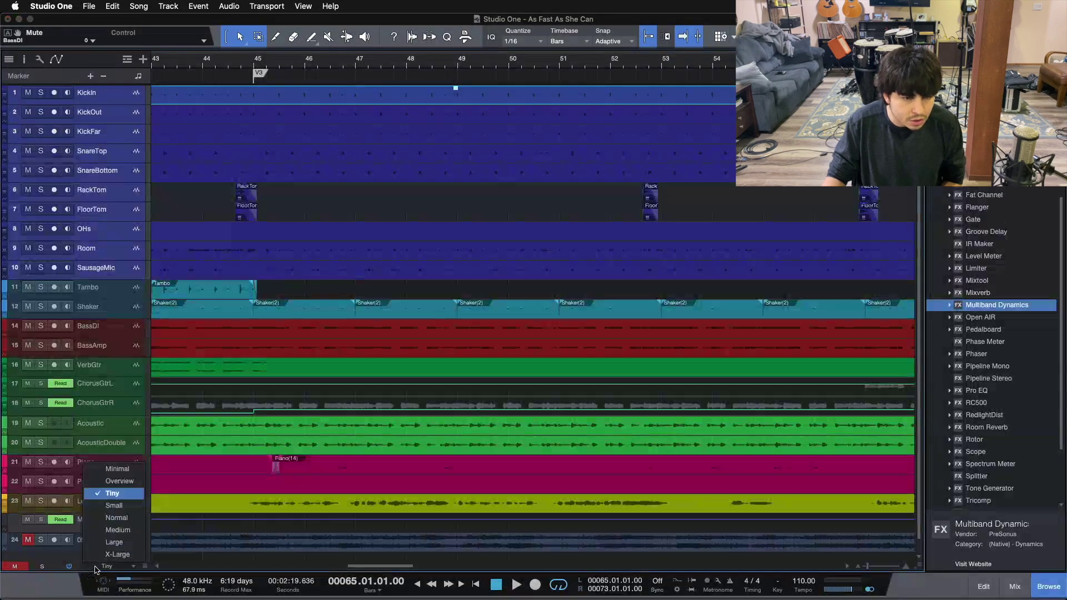
{"action": "left_click", "coordinate": [117, 529]}
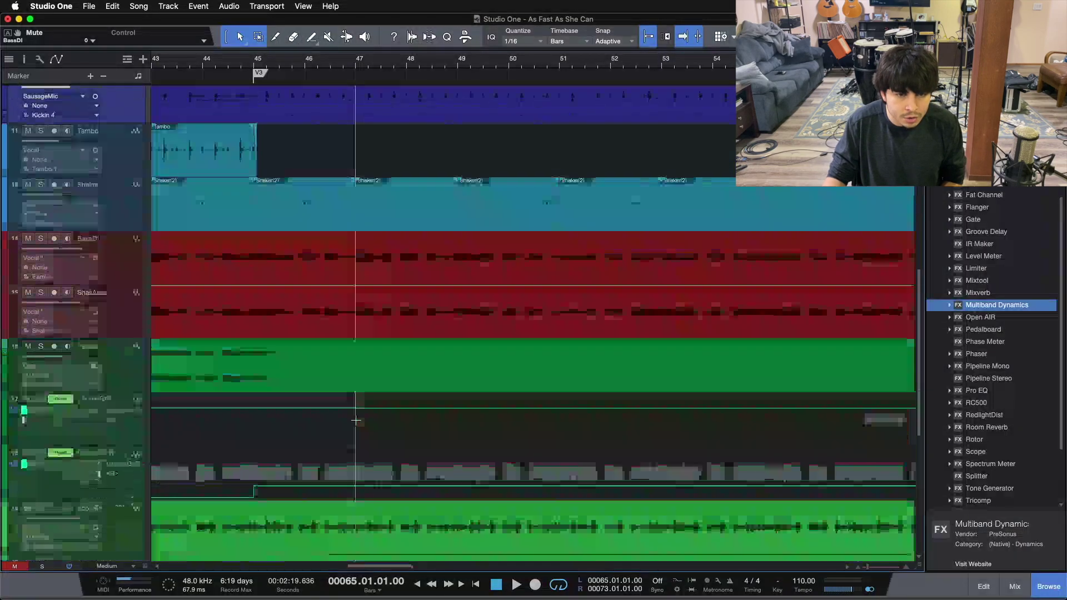
{"action": "left_click", "coordinate": [352, 270]}
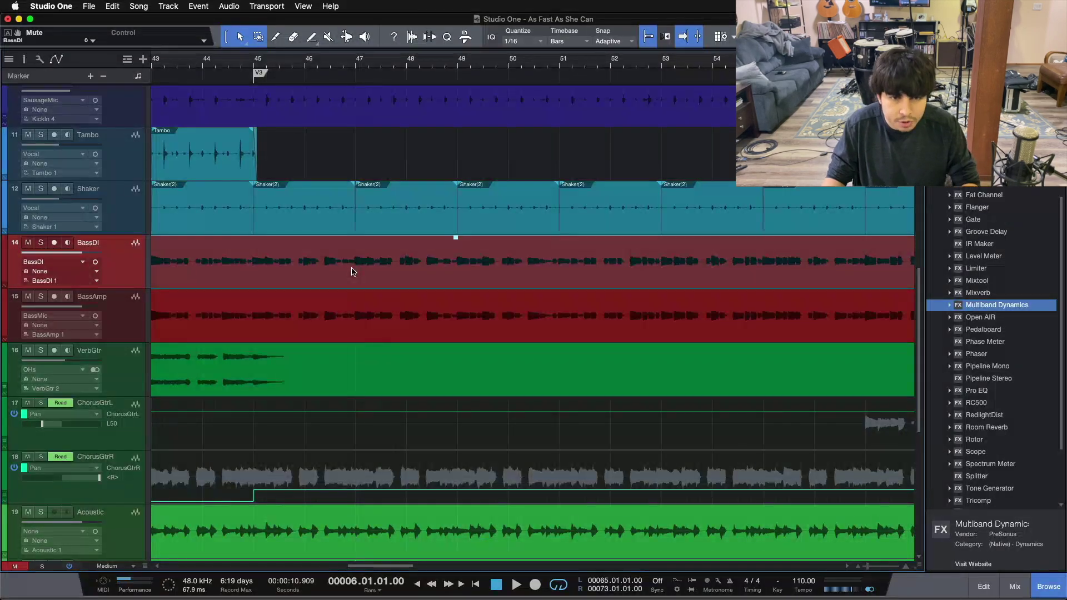
{"action": "key", "text": "super+shift+z"}
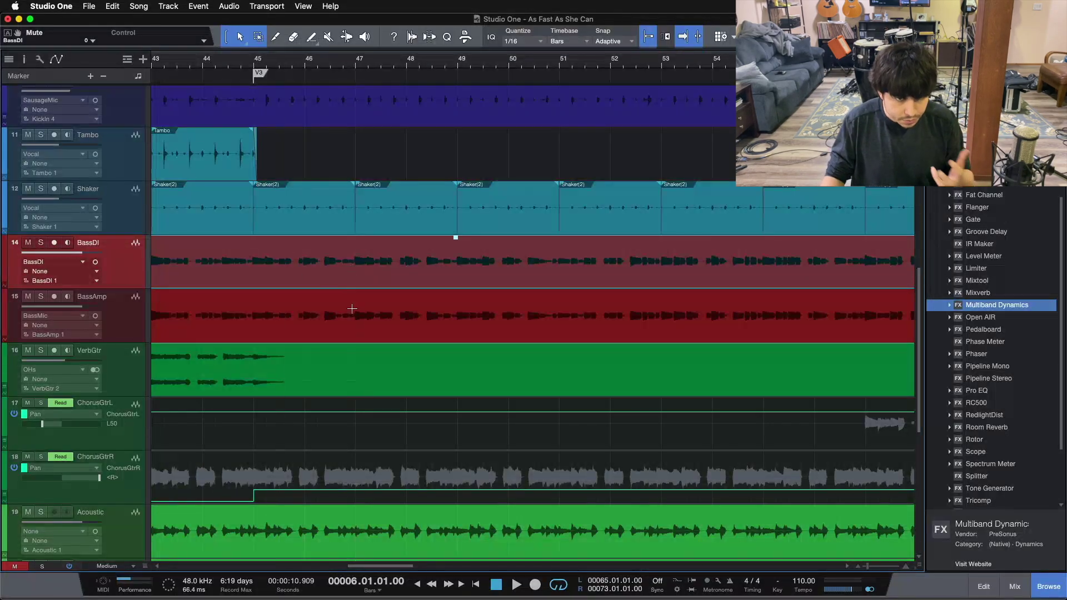
{"action": "scroll", "coordinate": [371, 313], "scroll_direction": "up", "scroll_amount": 3}
{"action": "scroll", "coordinate": [371, 313], "scroll_direction": "up", "scroll_amount": 6}
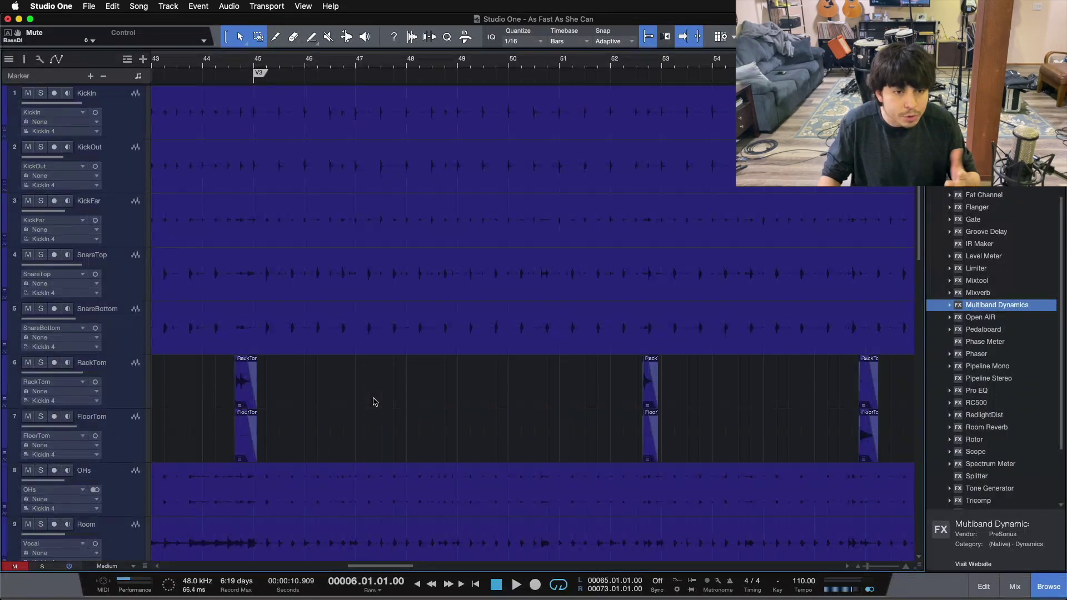
- Show the mixer and select the Piano and Pad channels together
{"action": "key", "text": "F3"}
{"action": "left_click_drag", "start_coordinate": [396, 567], "coordinate": [446, 567]}
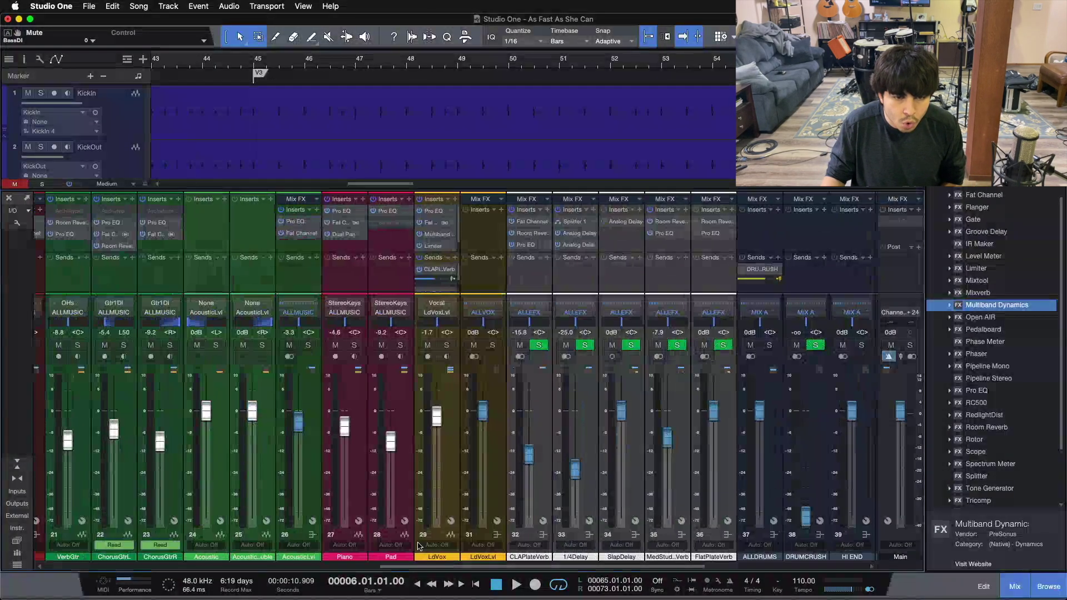
{"action": "left_click", "coordinate": [353, 487]}
{"action": "right_click", "coordinate": [353, 488]}
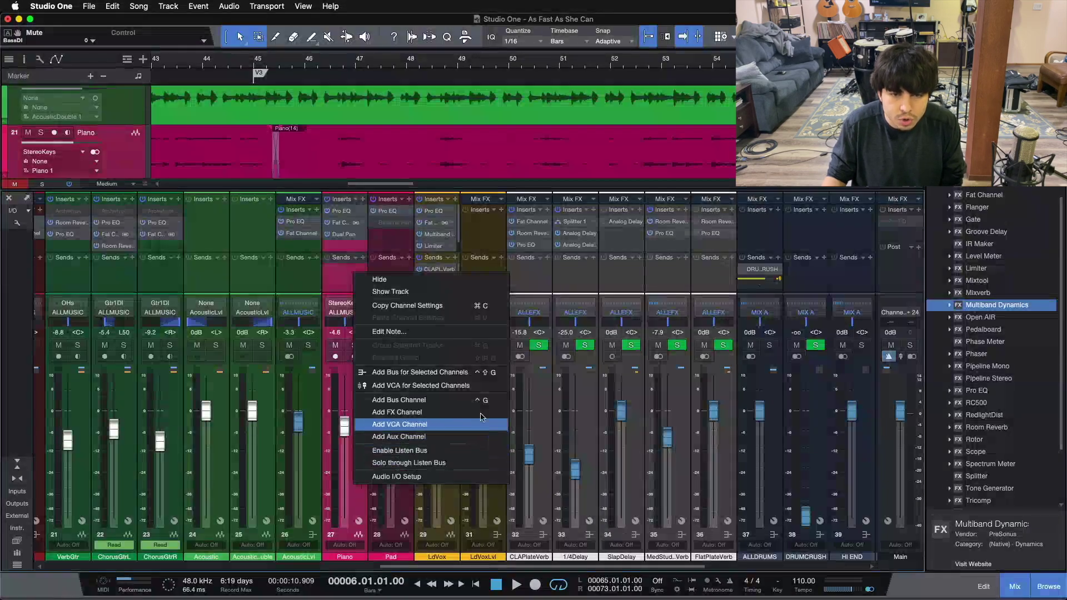
{"action": "left_click", "coordinate": [318, 492]}
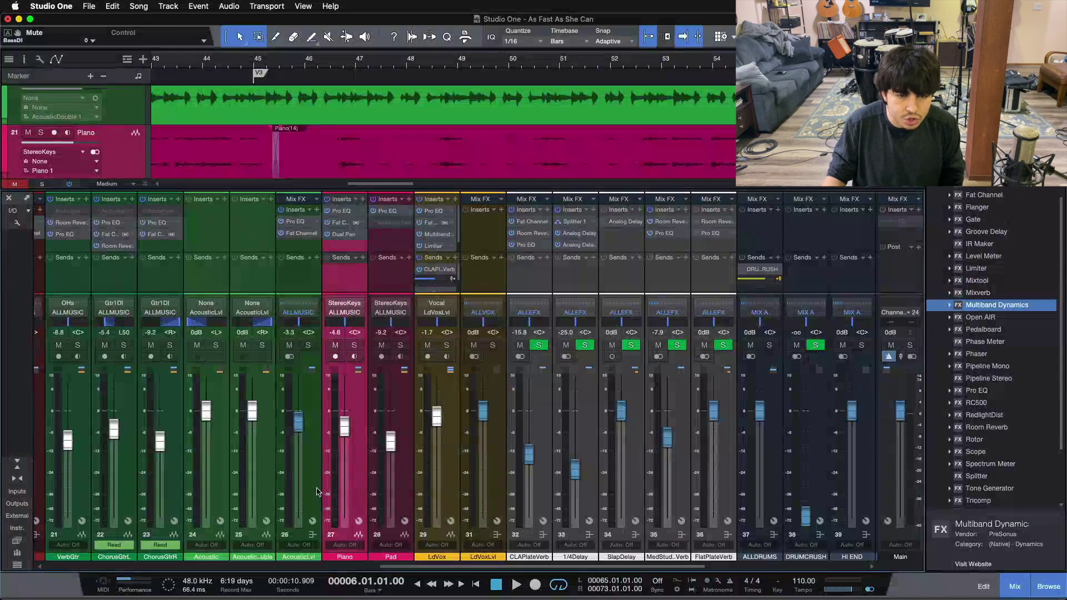
{"action": "left_click", "coordinate": [414, 471]}
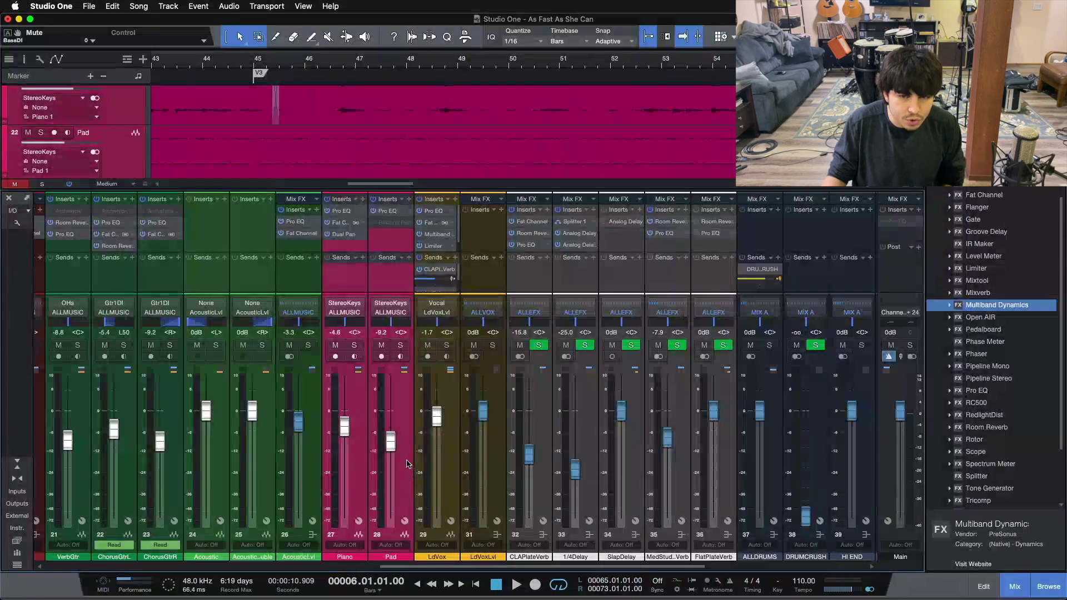
{"action": "scroll", "coordinate": [506, 566], "scroll_direction": "left", "scroll_amount": 3}
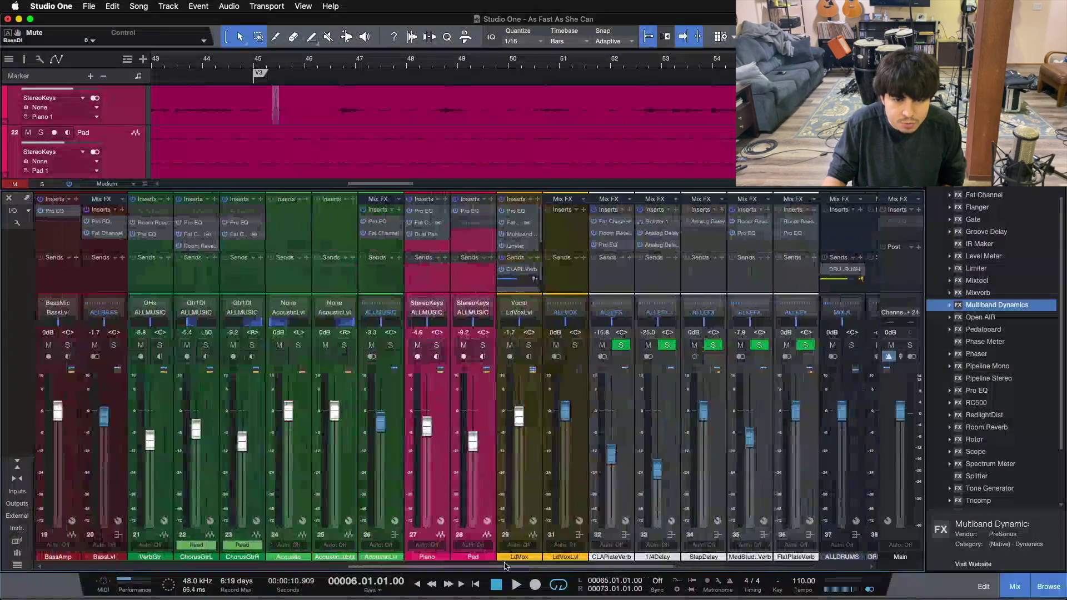
- Add a bus for the selected Piano and Pad channels and undo the addition
{"action": "right_click", "coordinate": [489, 463]}
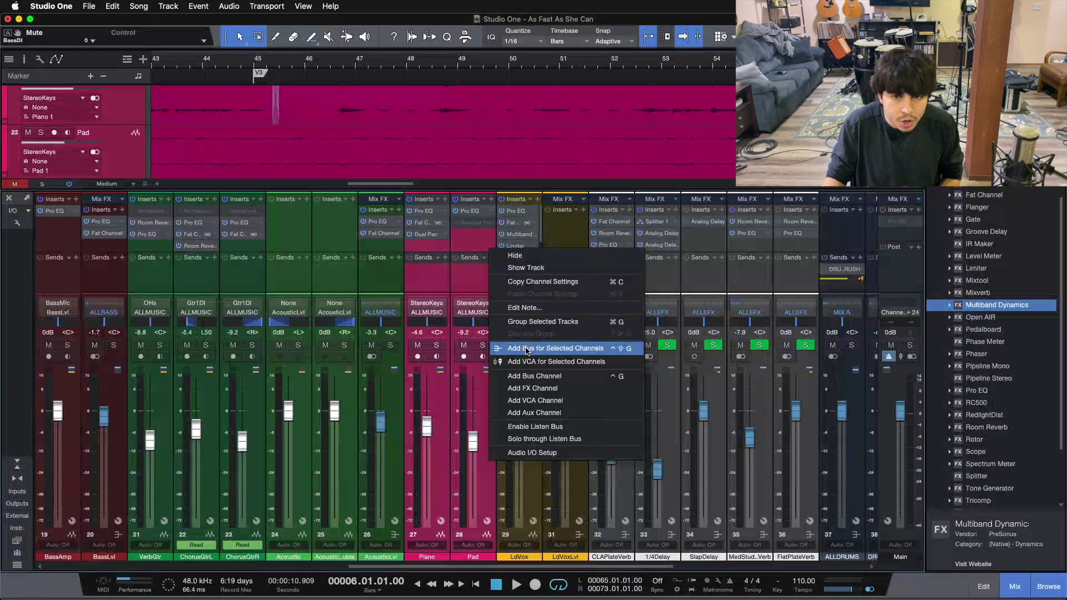
{"action": "left_click", "coordinate": [449, 493]}
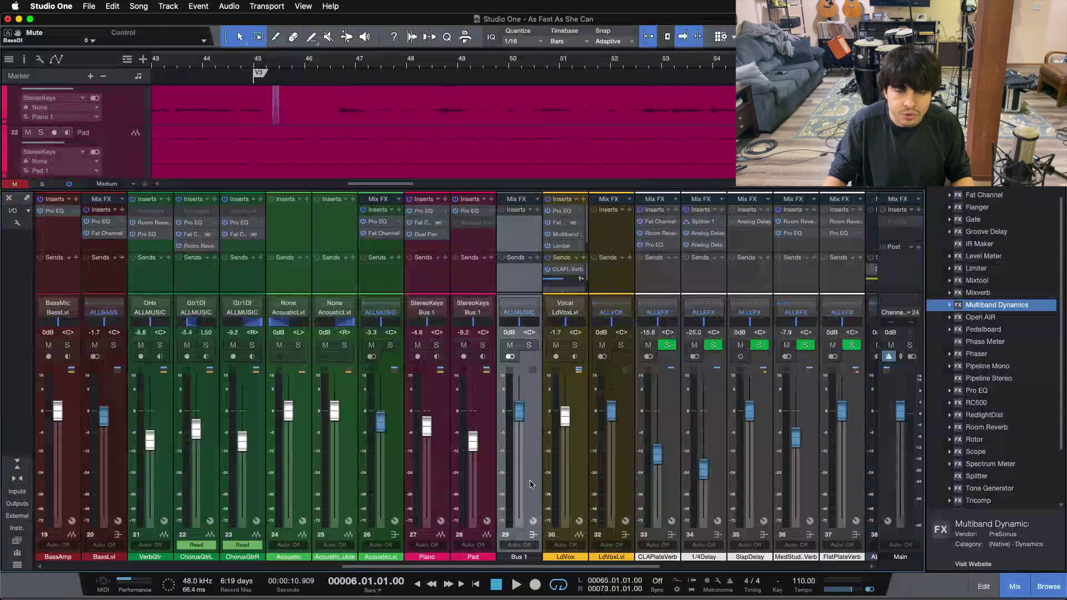
{"action": "left_click", "coordinate": [477, 469]}
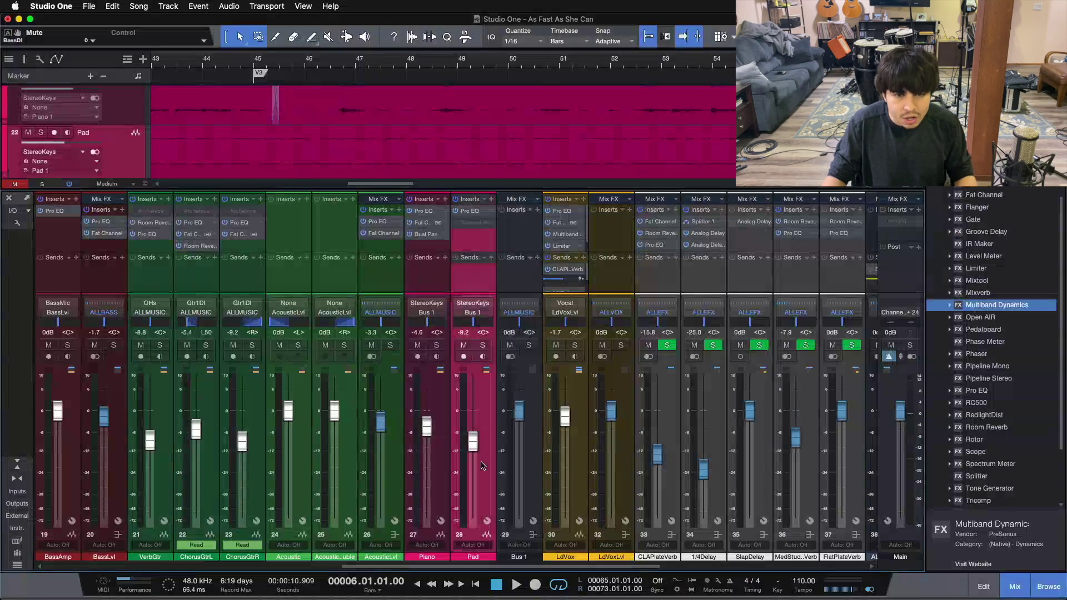
{"action": "left_click", "coordinate": [443, 459], "text": "shift"}
{"action": "right_click", "coordinate": [443, 459]}
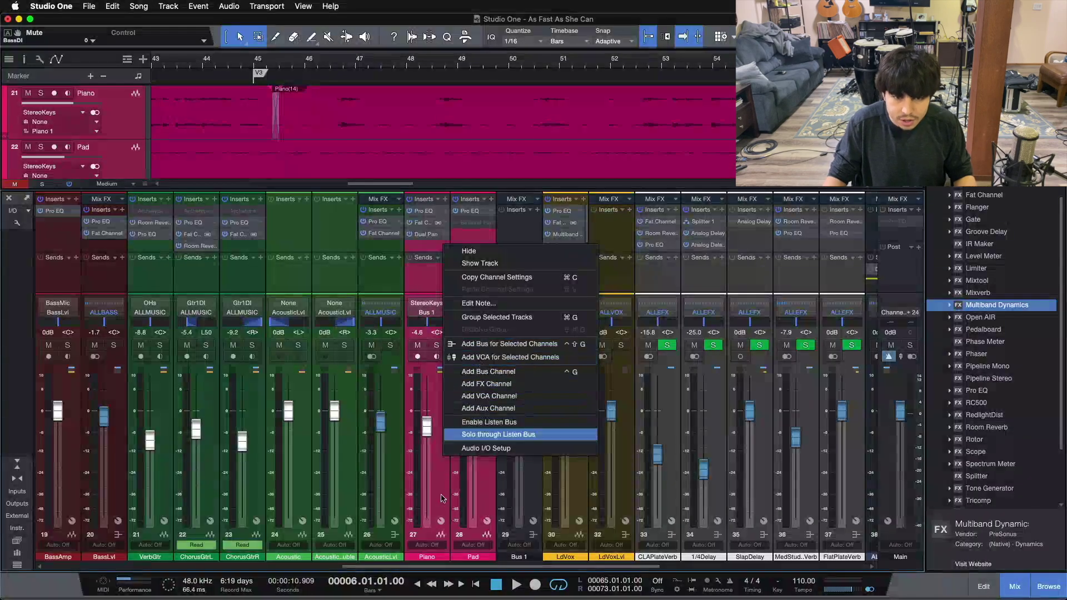
{"action": "left_click", "coordinate": [439, 511]}
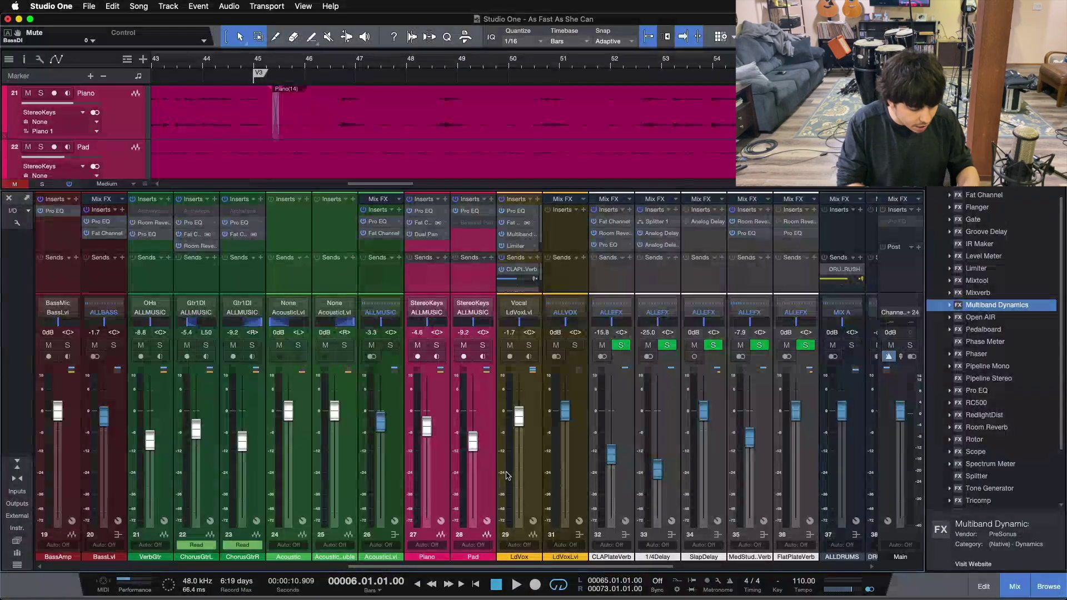
- Examine the bus and group commands available for the selected Piano and Pad channels, and hide the mixer
{"action": "mouse_move", "coordinate": [507, 476]}
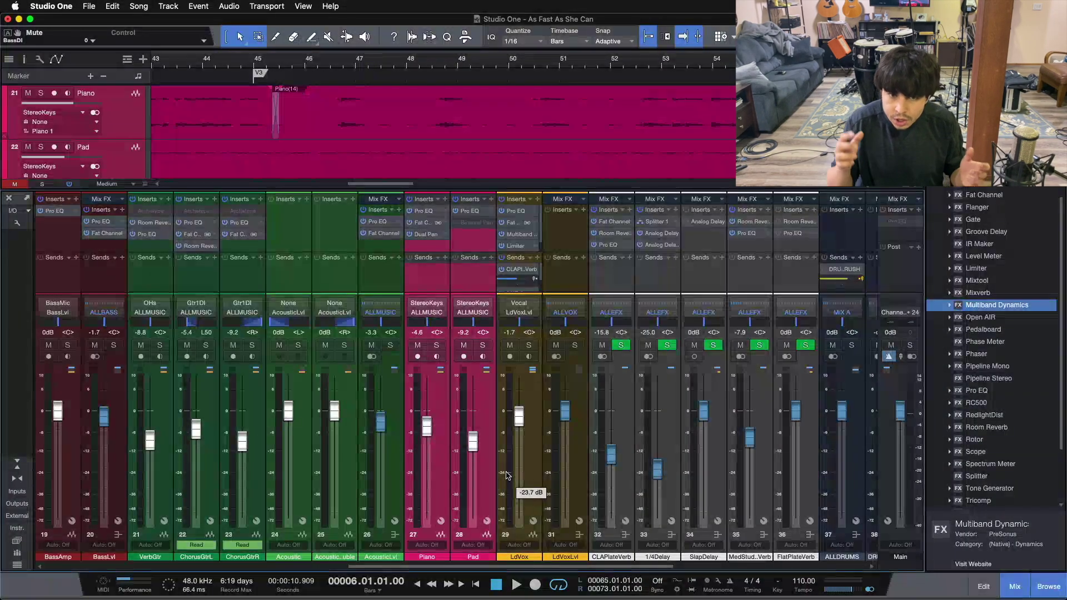
{"action": "right_click", "coordinate": [486, 448]}
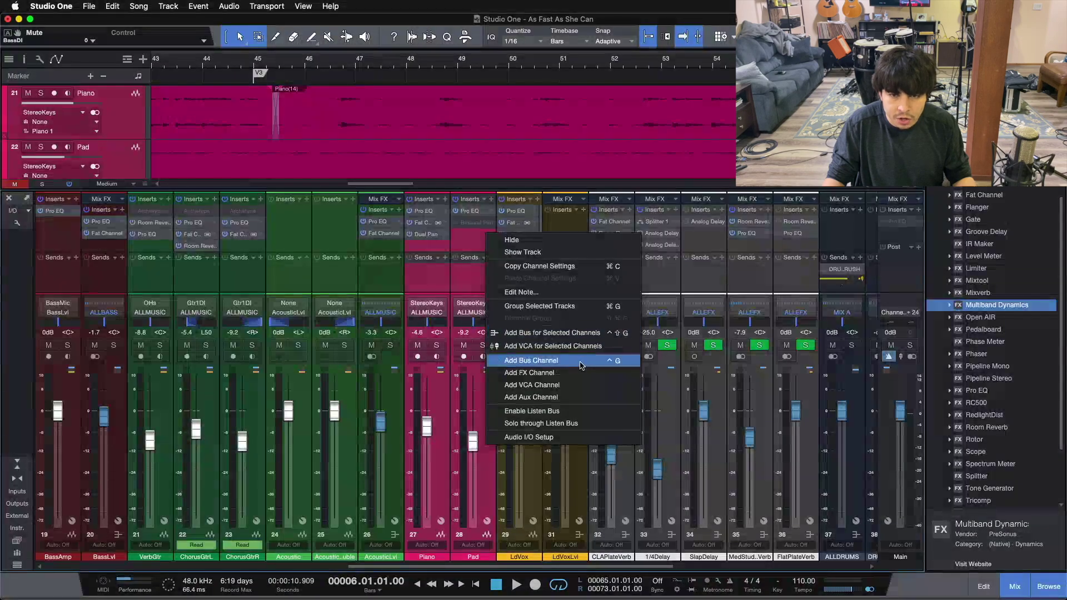
{"action": "left_click", "coordinate": [445, 477]}
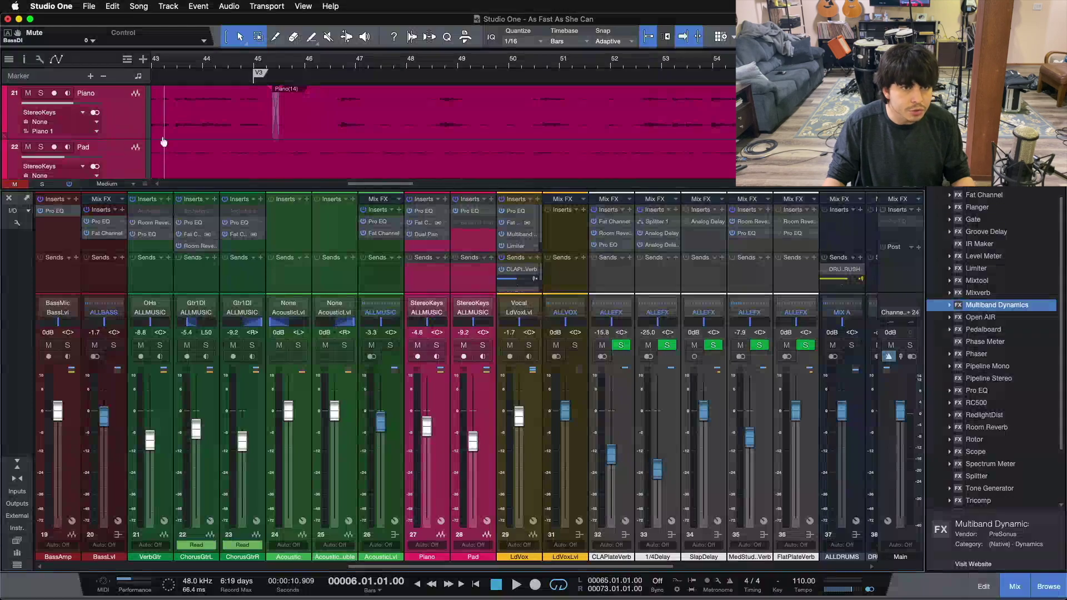
{"action": "key", "text": "F3"}
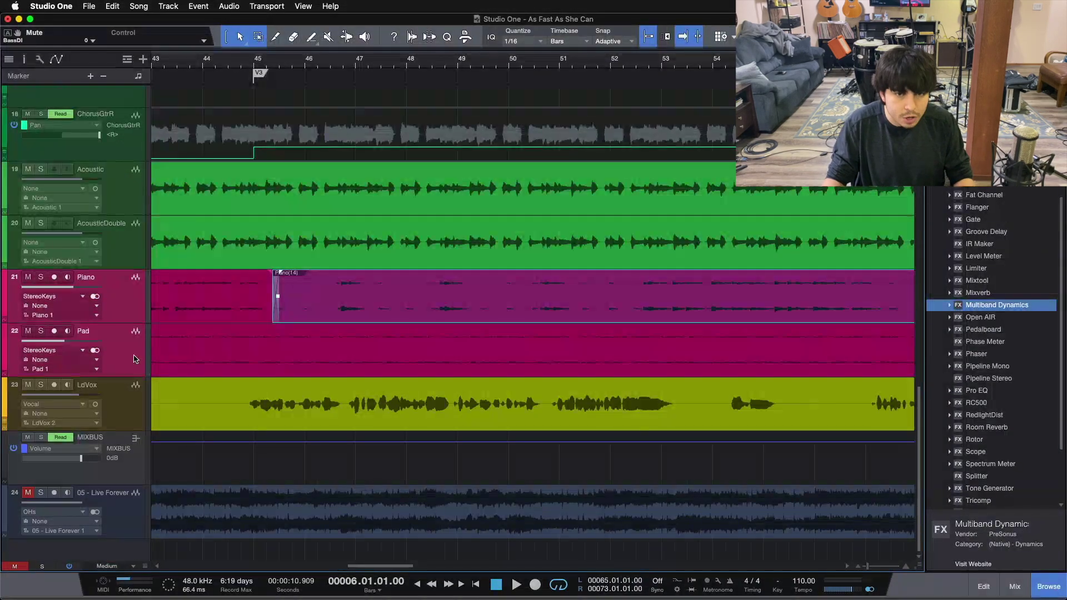
{"action": "key", "text": "super+g"}
{"action": "type", "text": "P"}
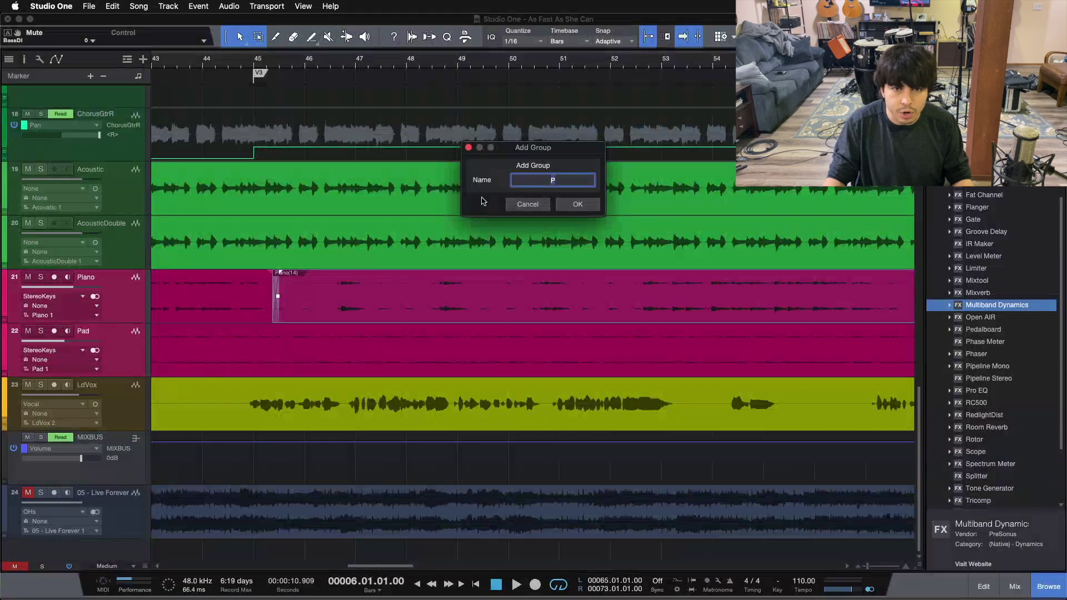
{"action": "left_click", "coordinate": [531, 203]}
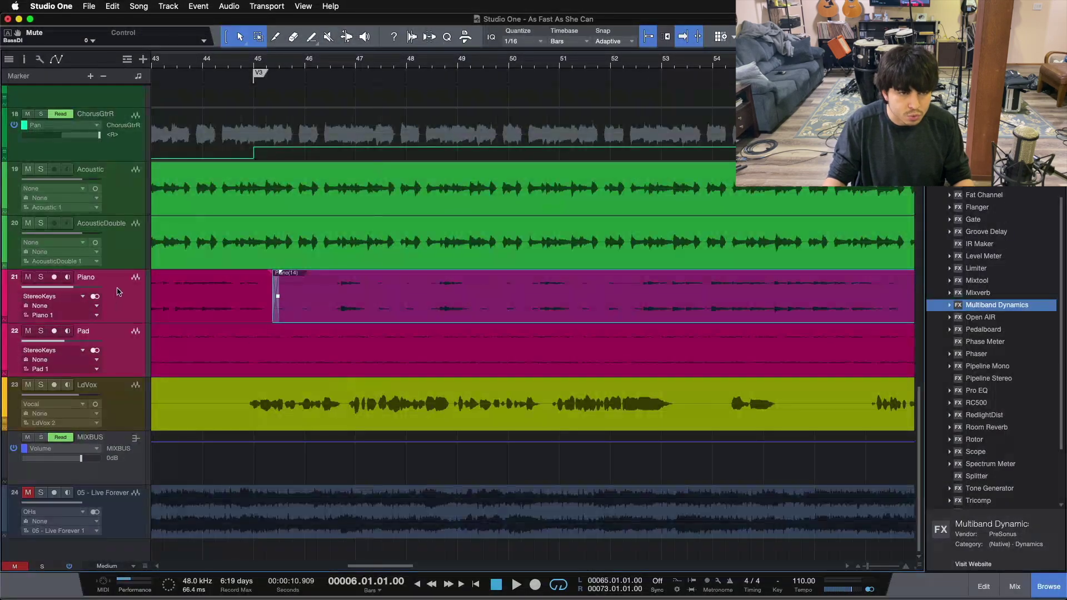
- Split the KickIn event at the borders of a selected range from 57.2 to 57.4 and undo the split
{"action": "key", "text": "z"}
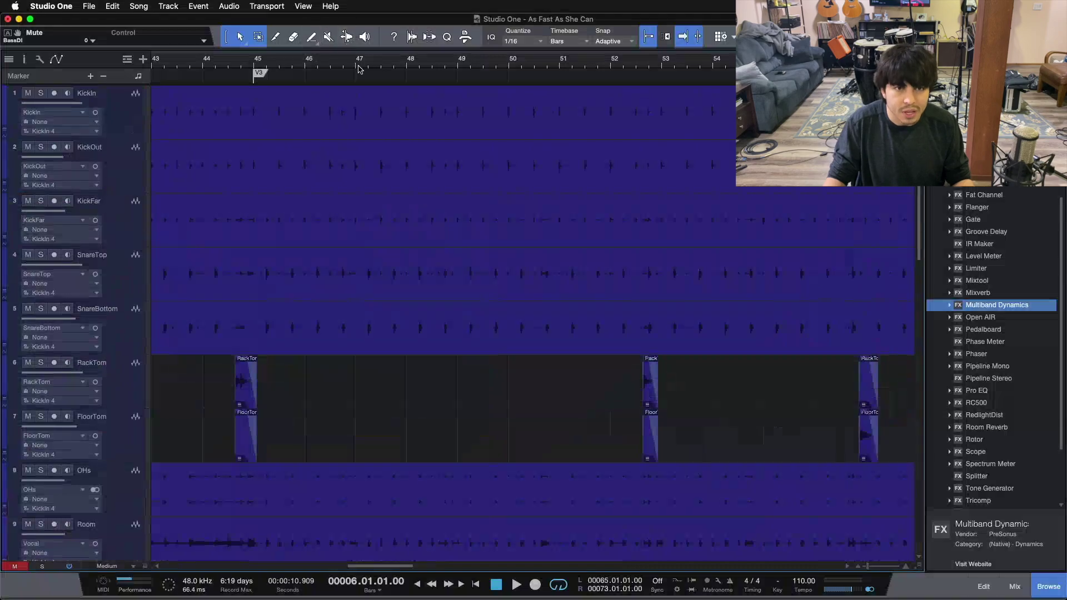
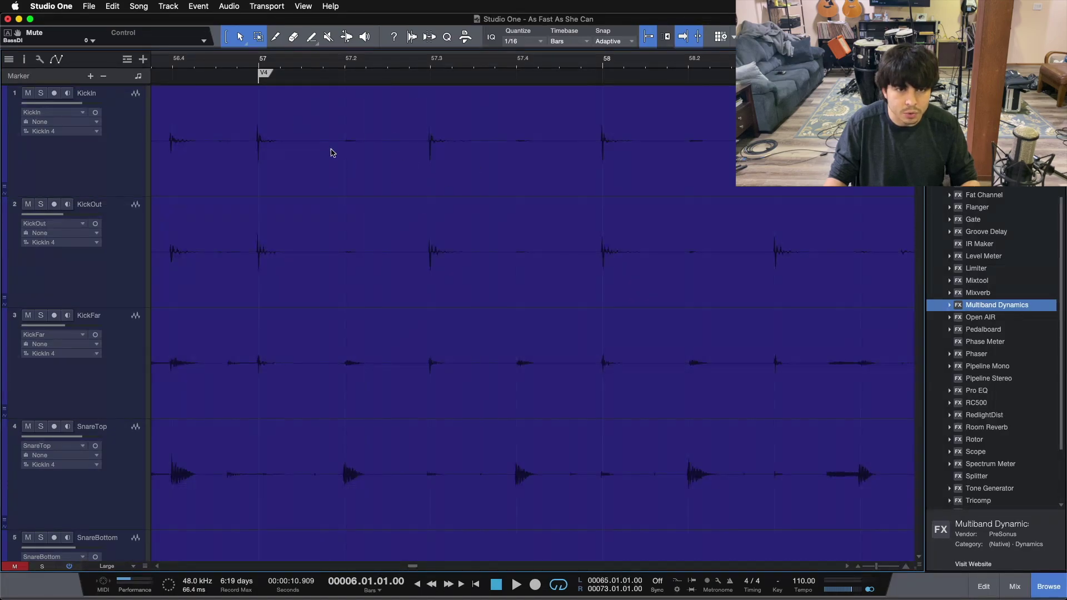
{"action": "left_click_drag", "start_coordinate": [345, 145], "coordinate": [524, 138]}
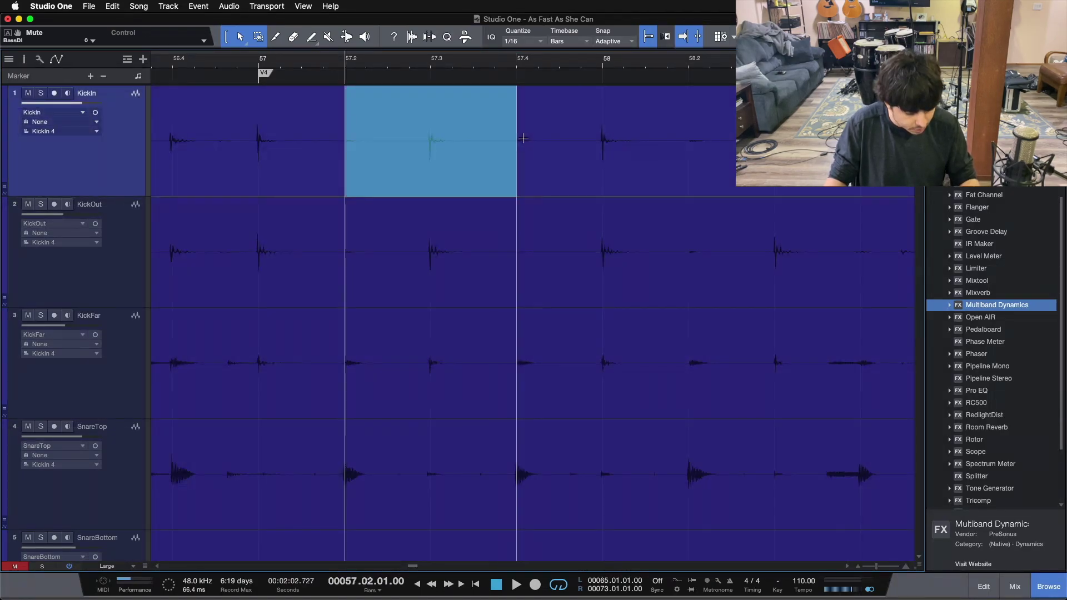
{"action": "left_click", "coordinate": [491, 179]}
{"action": "left_click_drag", "start_coordinate": [443, 171], "coordinate": [489, 166]}
{"action": "key", "text": "ctrl+z"}
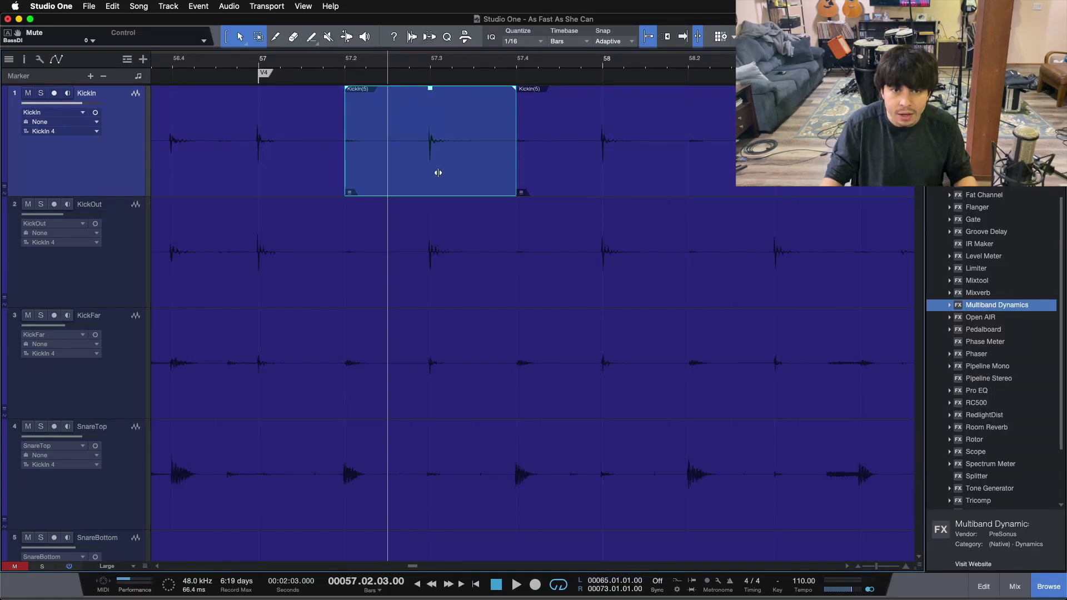
{"action": "mouse_move", "coordinate": [447, 163]}
{"action": "left_mouse_down"}
{"action": "mouse_move", "coordinate": [245, 157]}
{"action": "mouse_move", "coordinate": [739, 161]}
{"action": "mouse_move", "coordinate": [445, 158]}
{"action": "mouse_move", "coordinate": [555, 148]}
{"action": "mouse_move", "coordinate": [436, 160]}
{"action": "mouse_move", "coordinate": [580, 133]}
{"action": "mouse_move", "coordinate": [547, 155]}
{"action": "mouse_move", "coordinate": [447, 162]}
{"action": "left_mouse_up"}
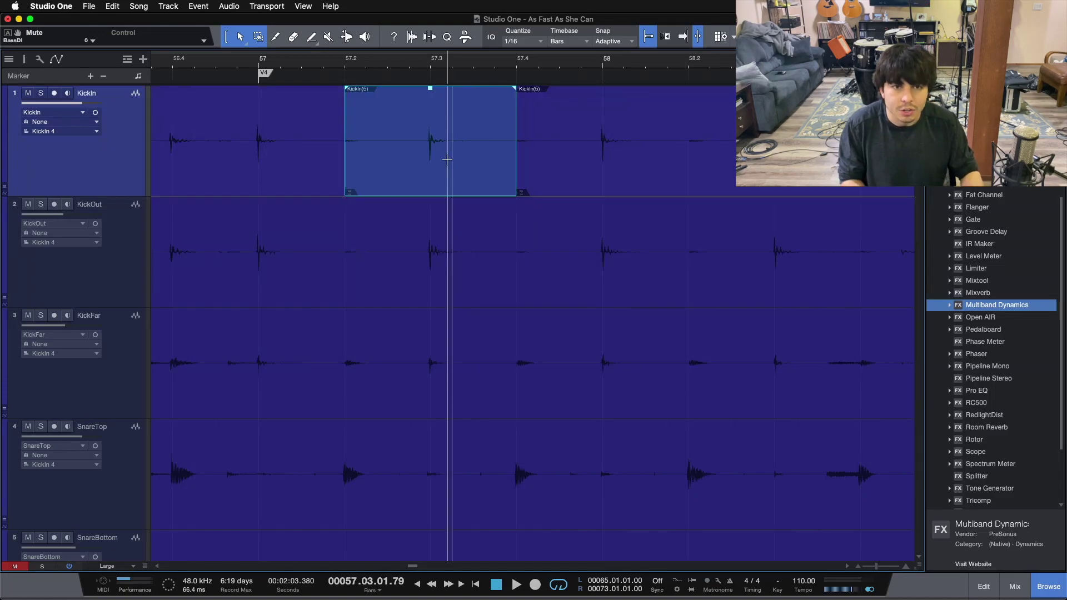
{"action": "left_click", "coordinate": [448, 162]}
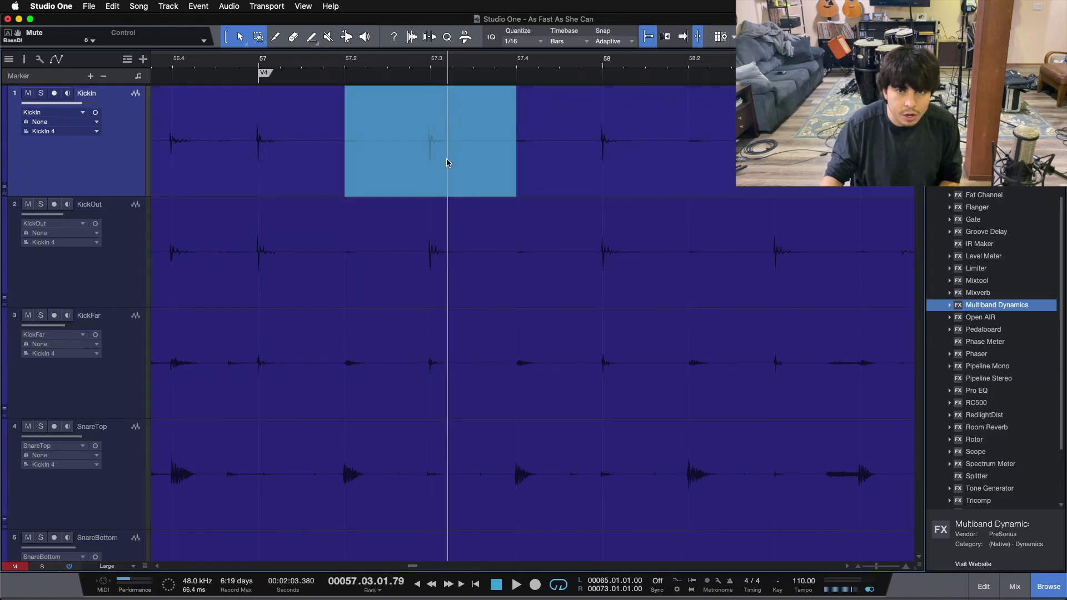
- Split the KickIn event around a selected range from just before 57.3 to just before 58, and undo that split
{"action": "left_click_drag", "start_coordinate": [410, 126], "coordinate": [578, 113]}
{"action": "left_click", "coordinate": [459, 186]}
{"action": "left_click_drag", "start_coordinate": [459, 186], "coordinate": [462, 182]}
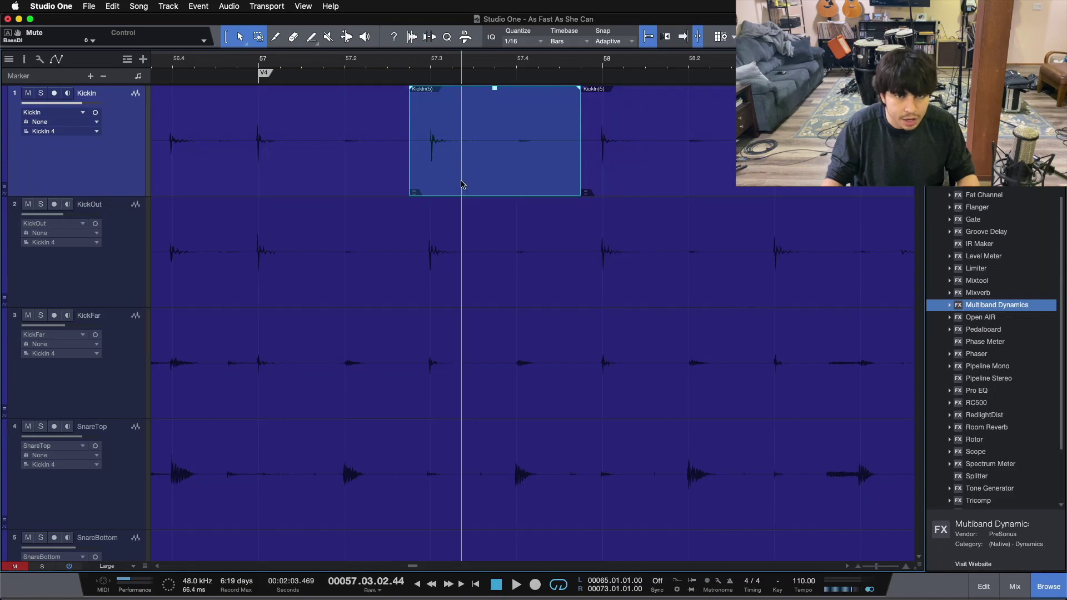
{"action": "key", "text": "z"}
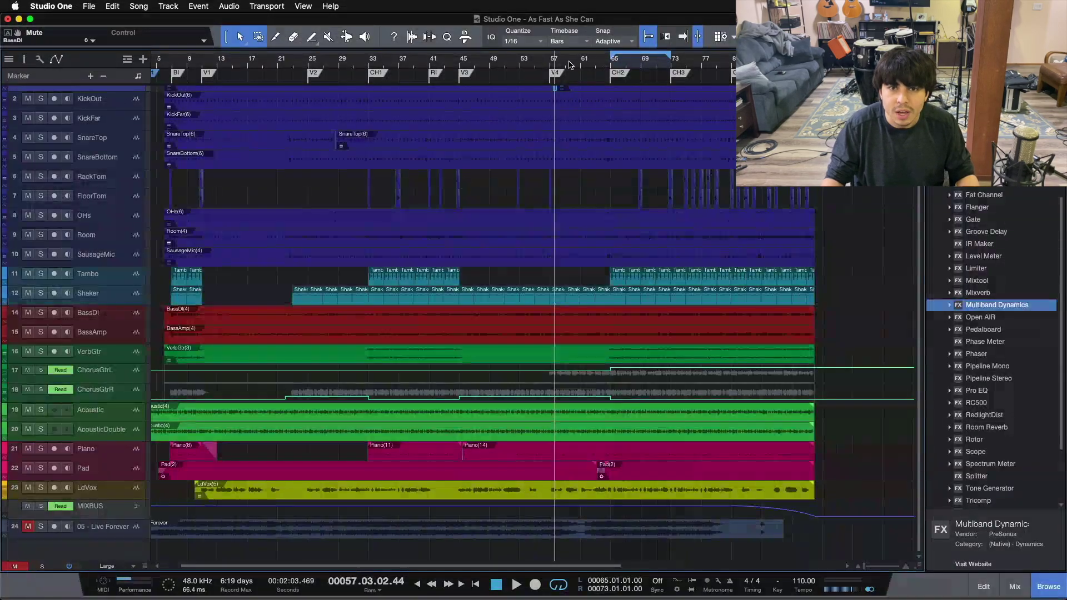
{"action": "key", "text": "z"}
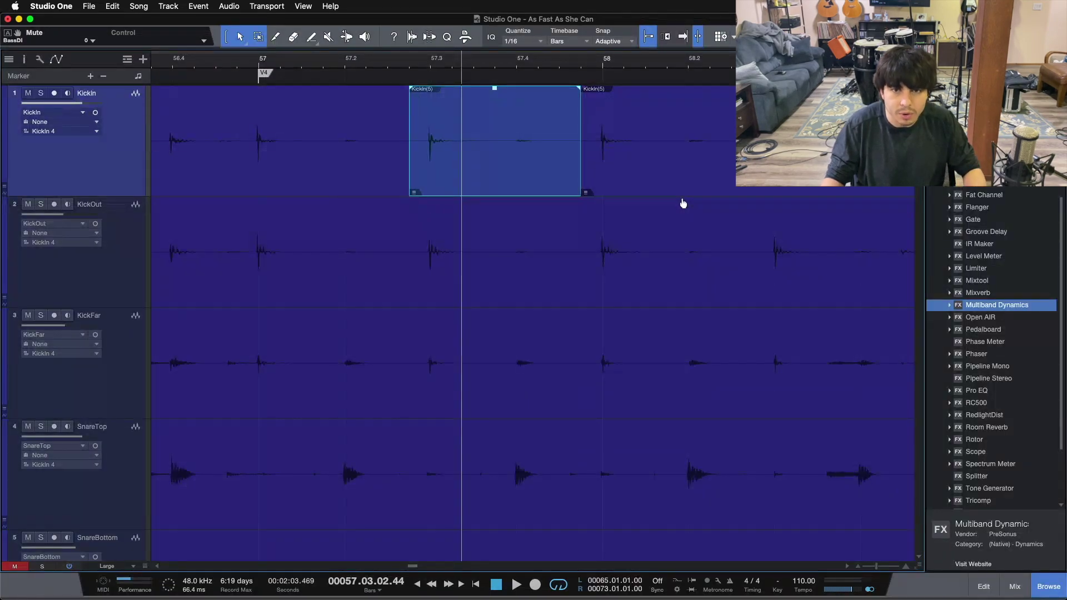
{"action": "key", "text": "shift+m"}
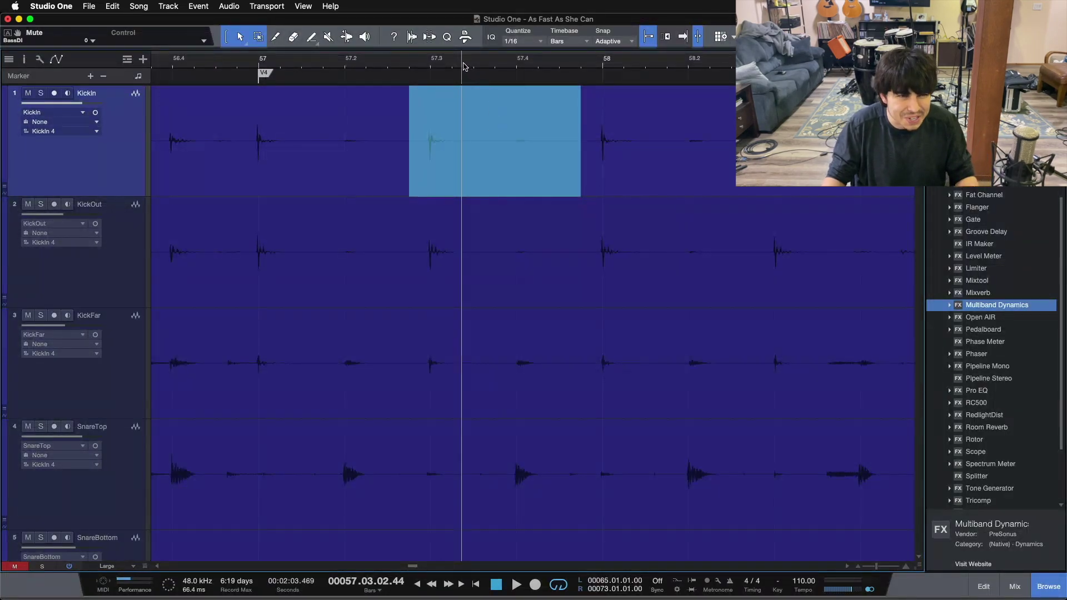
- Set the height of the tracks in the arrangement back to Medium
{"action": "key", "text": "z"}
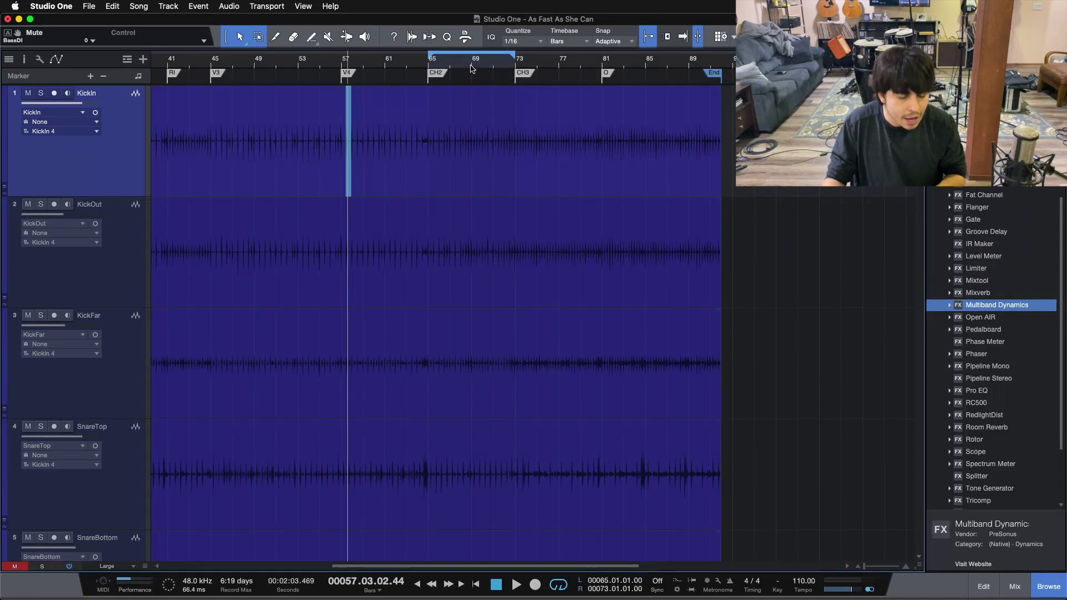
{"action": "left_click", "coordinate": [112, 567]}
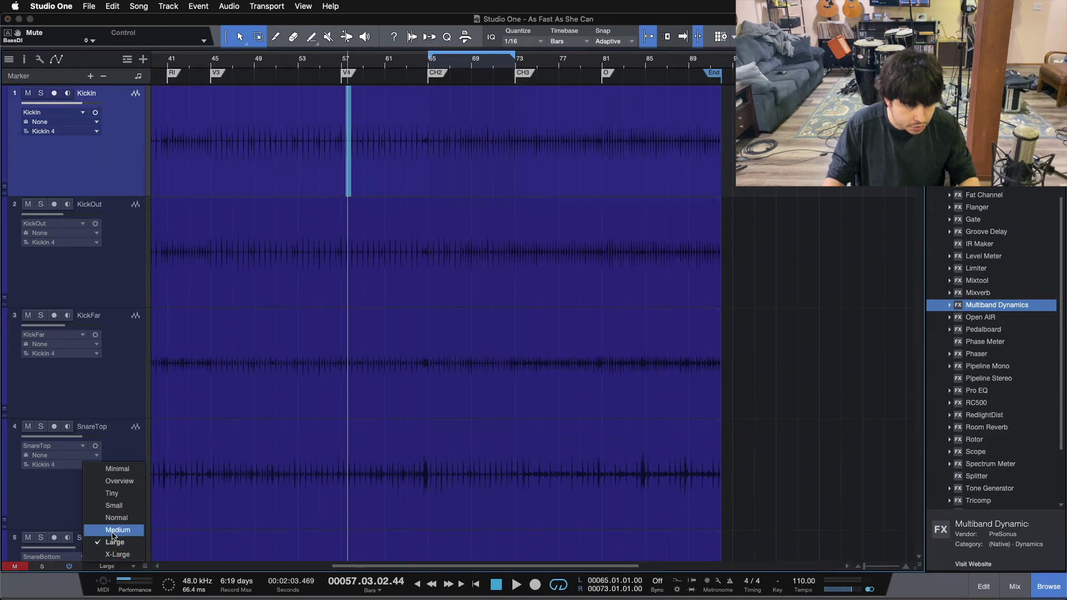
{"action": "left_click", "coordinate": [113, 535]}
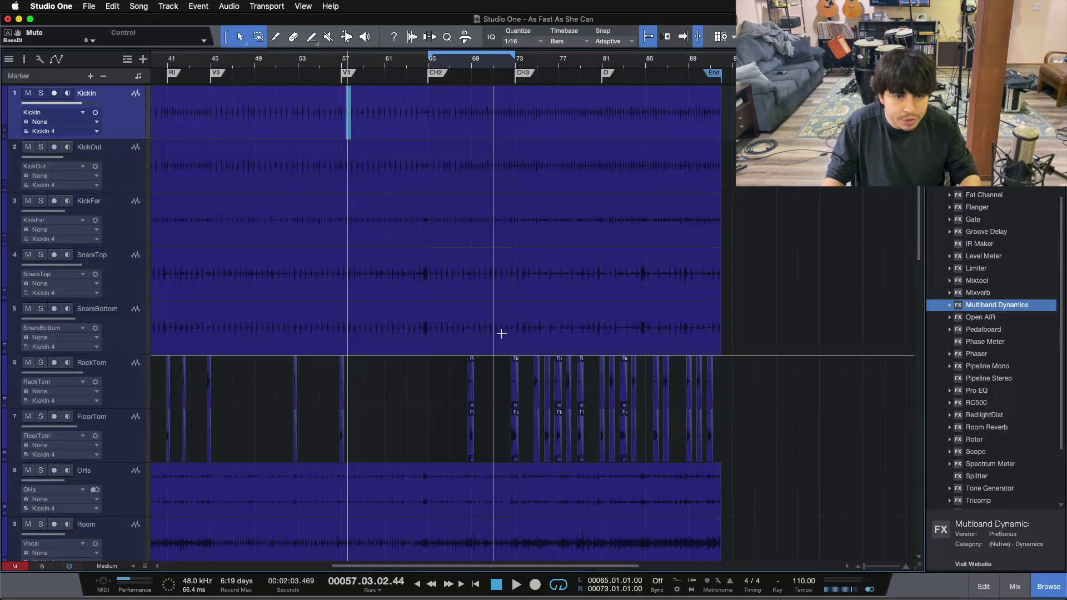
- Show the mixer, make it taller and raise the divider between the inserts and sends
{"action": "key", "text": "F3"}
{"action": "left_click_drag", "start_coordinate": [400, 191], "coordinate": [419, 146]}
{"action": "left_click_drag", "start_coordinate": [379, 251], "coordinate": [377, 234]}
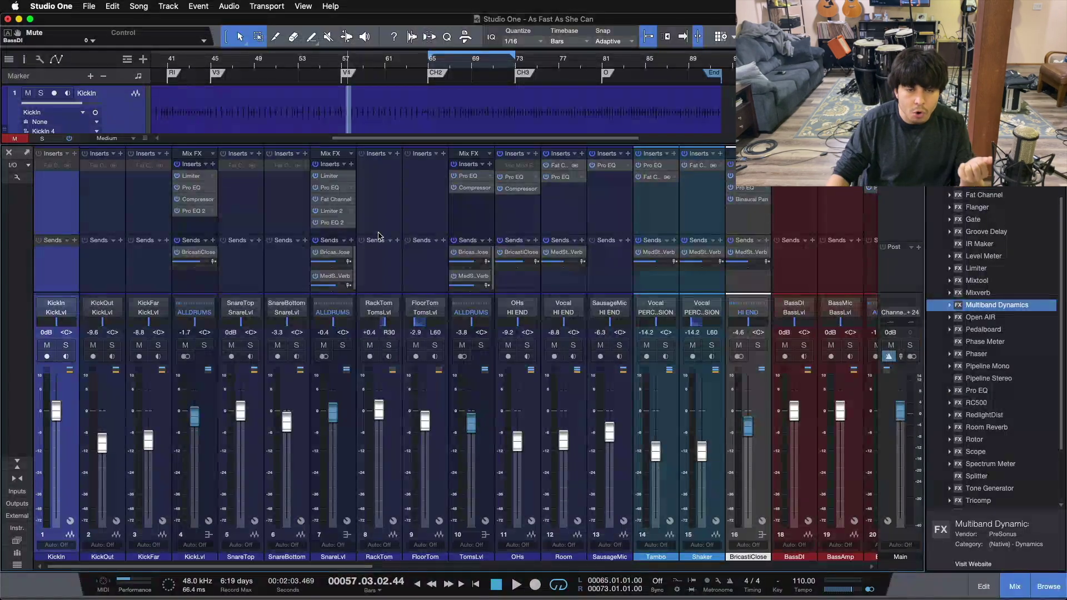
- Check the stored FX chains on the RackTom channel and load the VoxMixingStart chain onto the LdVoxLvl bus
{"action": "left_click", "coordinate": [390, 157]}
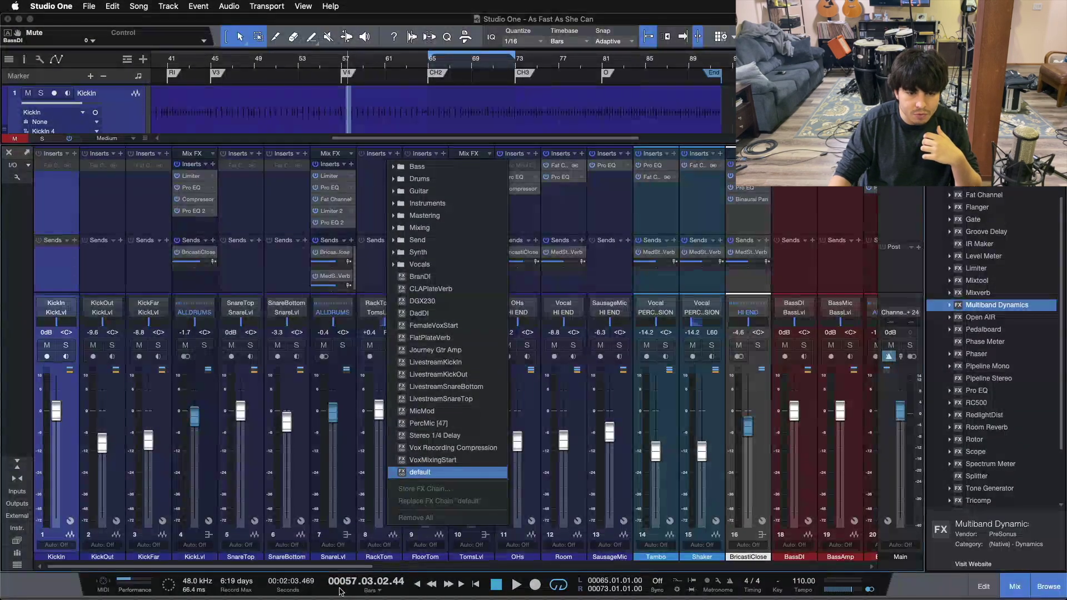
{"action": "left_click", "coordinate": [422, 472]}
{"action": "left_click_drag", "start_coordinate": [339, 566], "coordinate": [695, 567]}
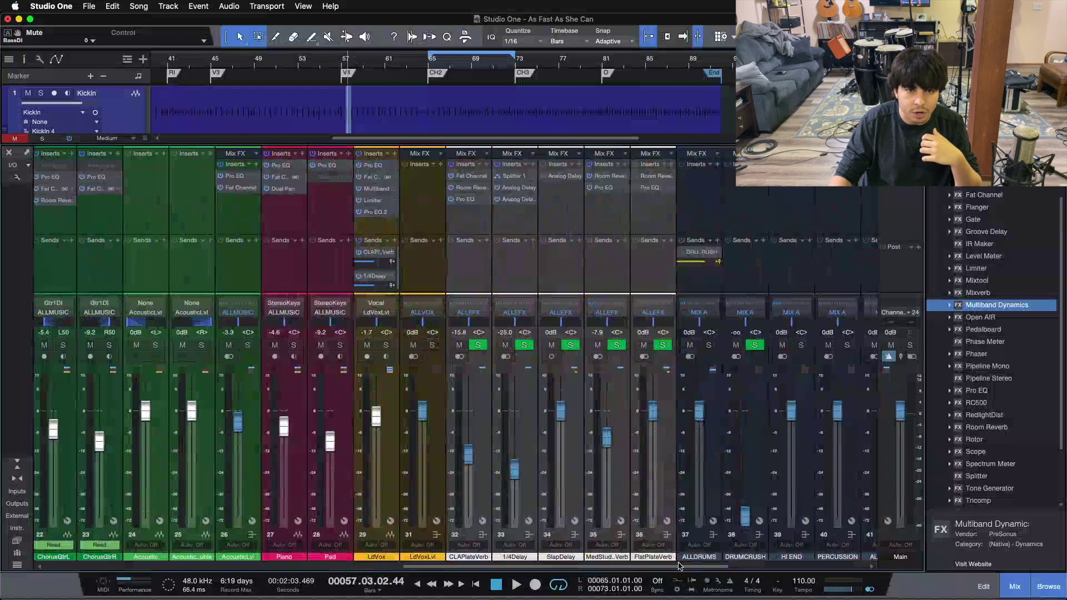
{"action": "left_click", "coordinate": [429, 221]}
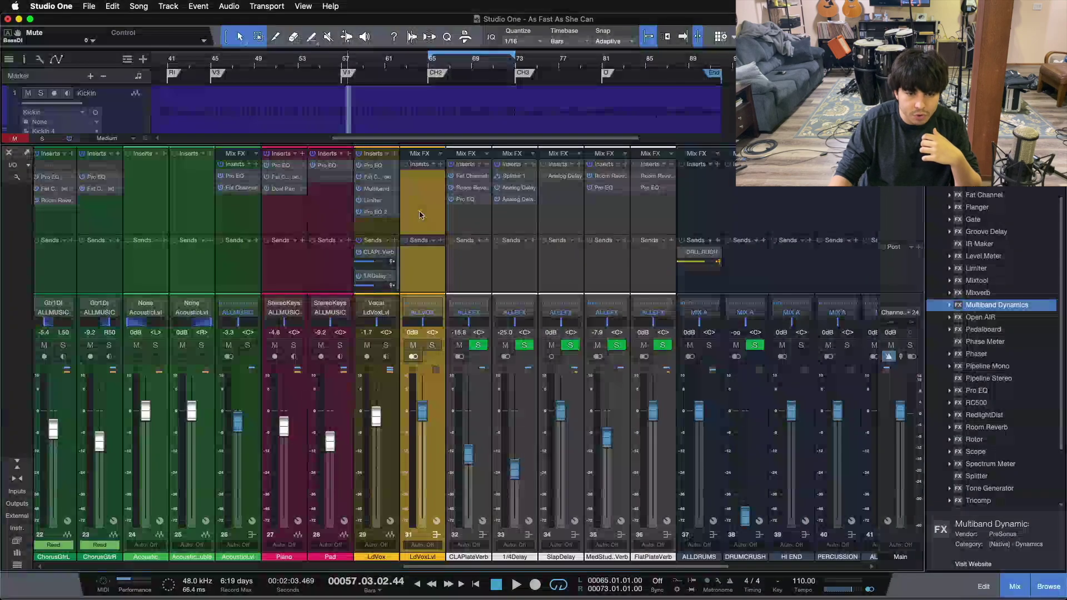
{"action": "left_click", "coordinate": [433, 165]}
{"action": "left_click", "coordinate": [474, 471]}
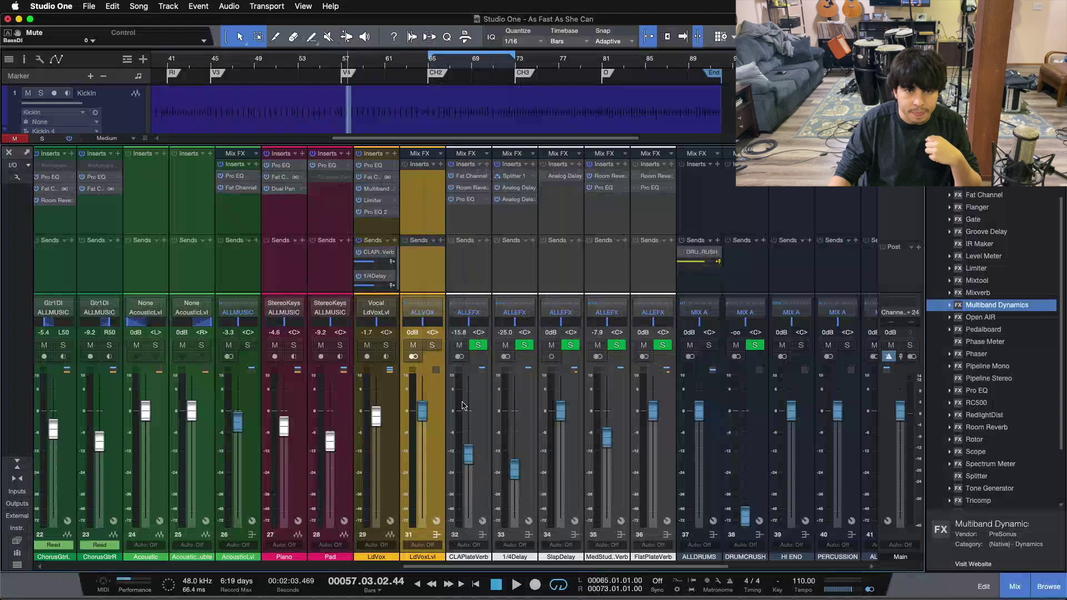
- Inspect the Pro EQ, Fat Channel and Multiband Dynamics inserts on the LdVoxLvl bus and close the plug-in window
{"action": "left_click", "coordinate": [424, 178]}
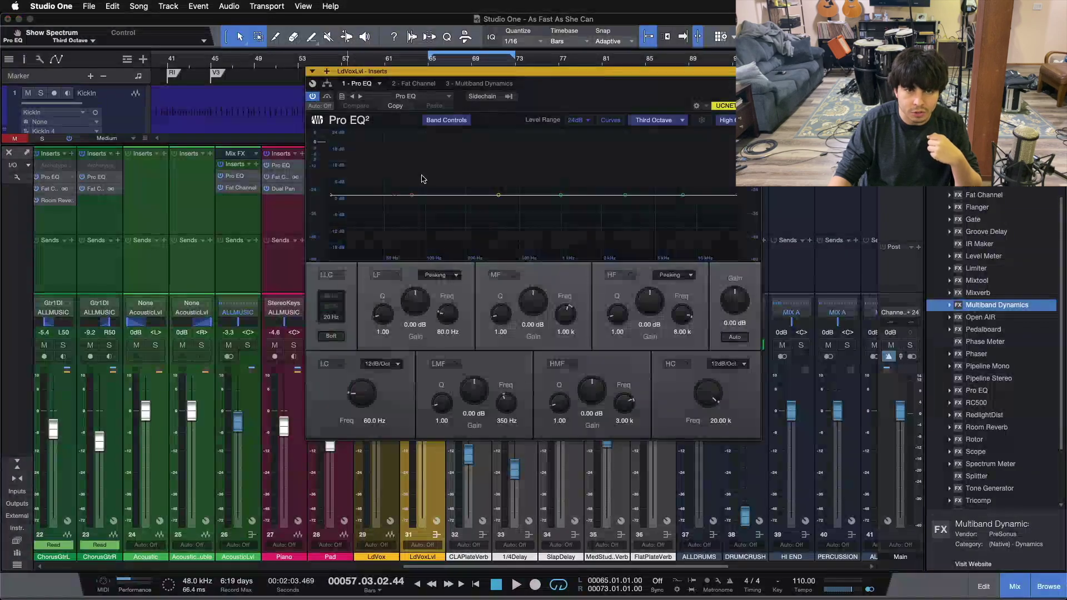
{"action": "left_click", "coordinate": [412, 83]}
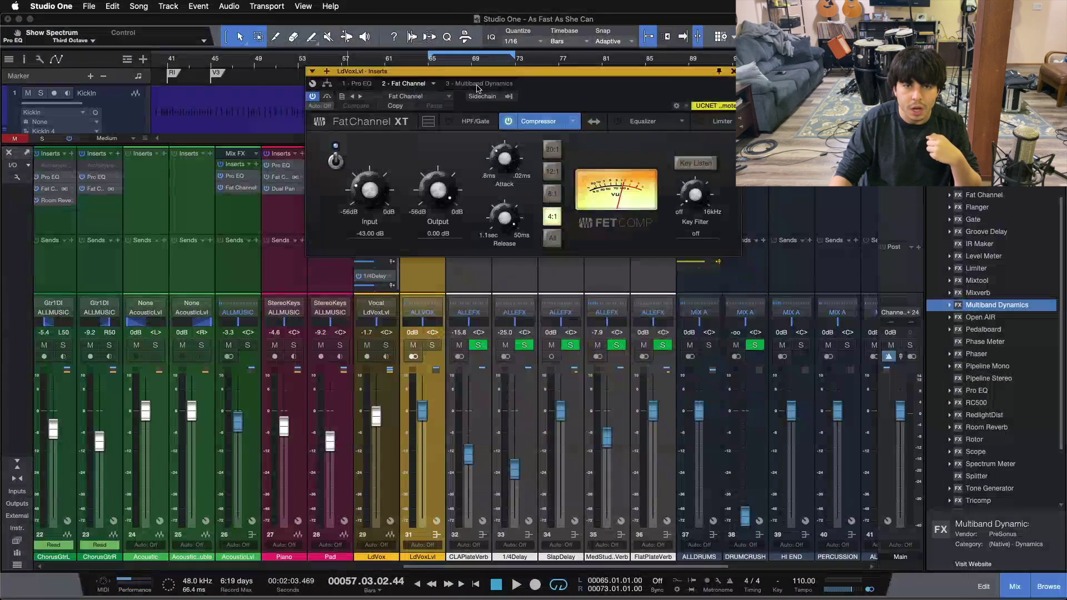
{"action": "left_click", "coordinate": [479, 84]}
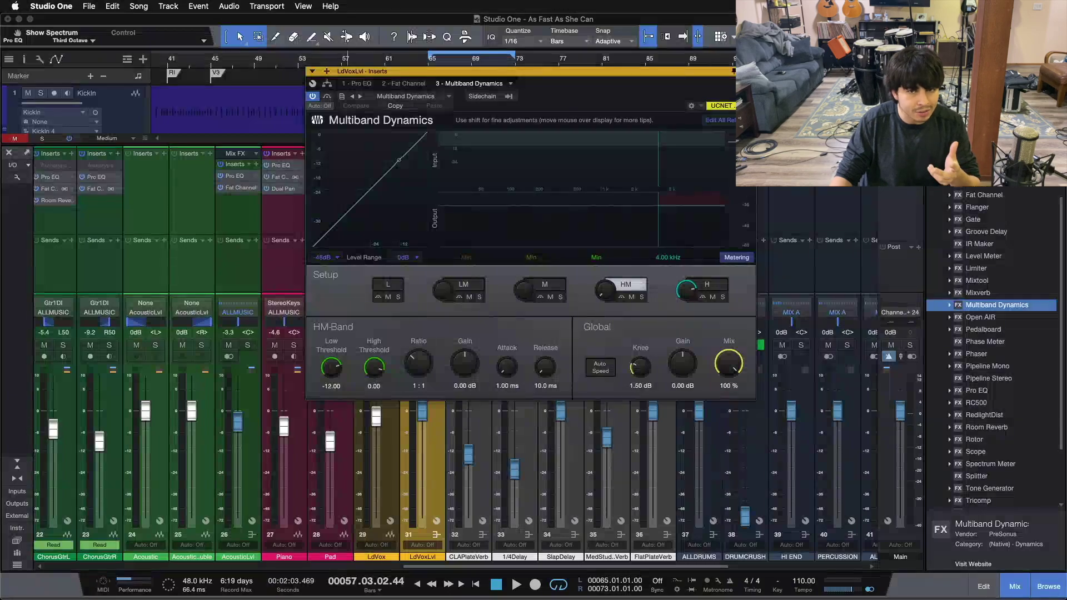
{"action": "left_click", "coordinate": [734, 72]}
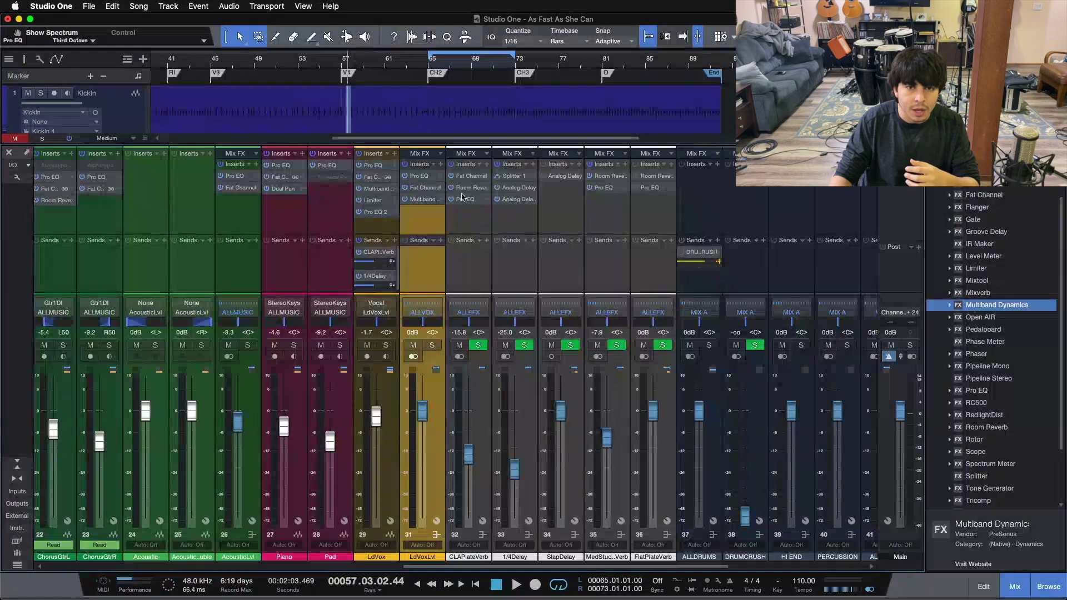
- Review the FX chain storing options for the LdVoxLvl bus and remove all of its inserts
{"action": "left_click", "coordinate": [434, 165]}
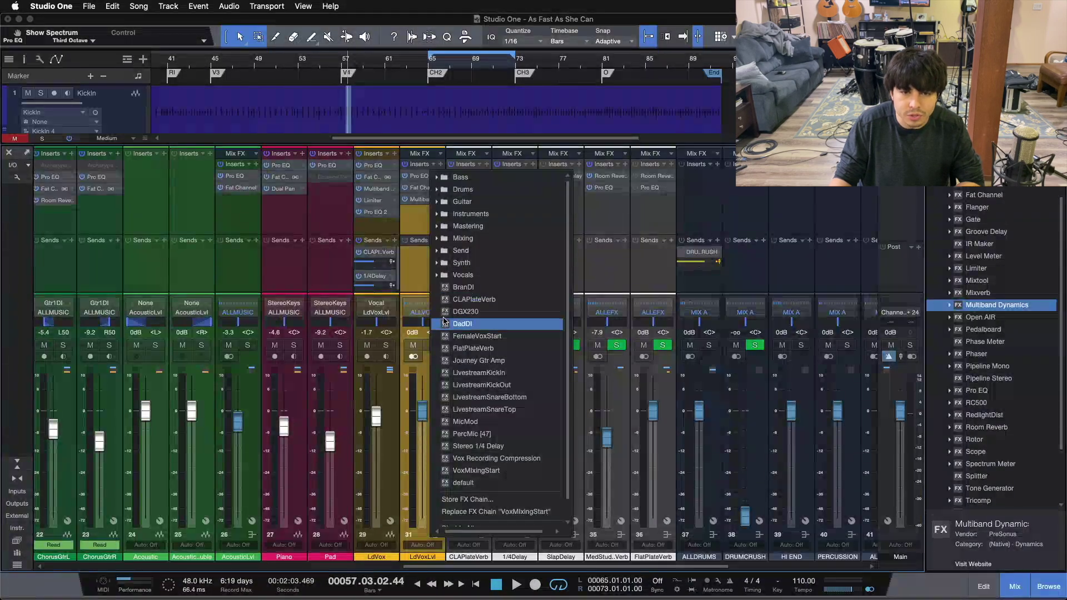
{"action": "left_click", "coordinate": [486, 317]}
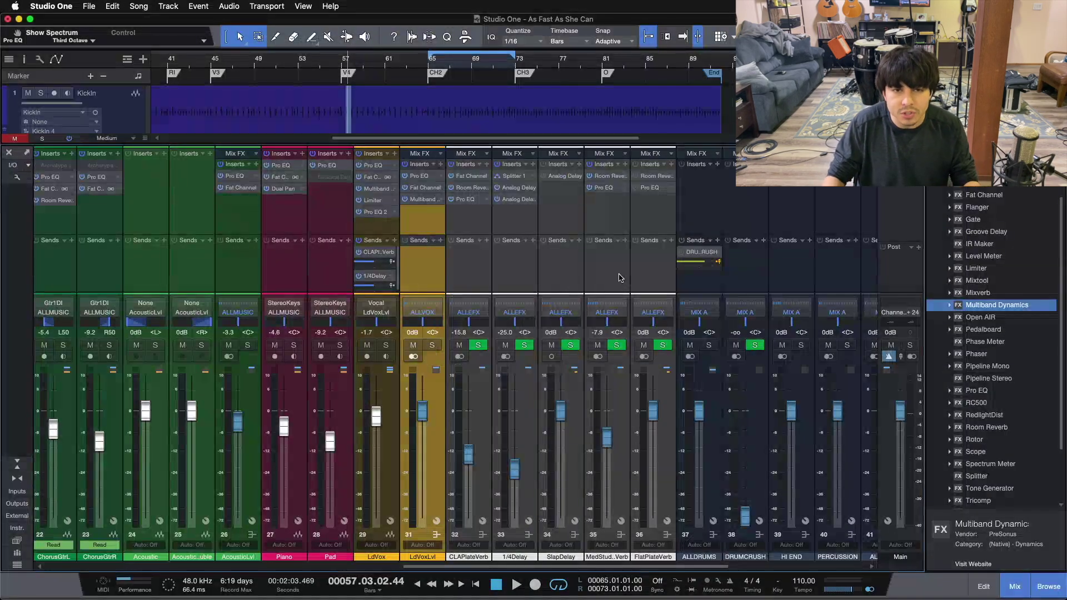
{"action": "left_click", "coordinate": [441, 153]}
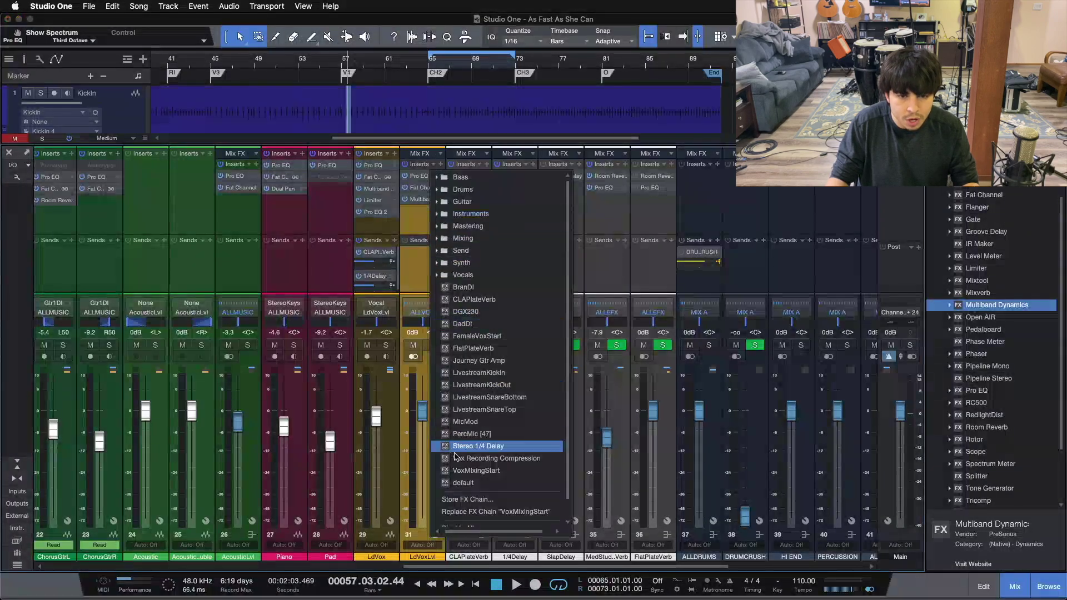
{"action": "left_click", "coordinate": [470, 521]}
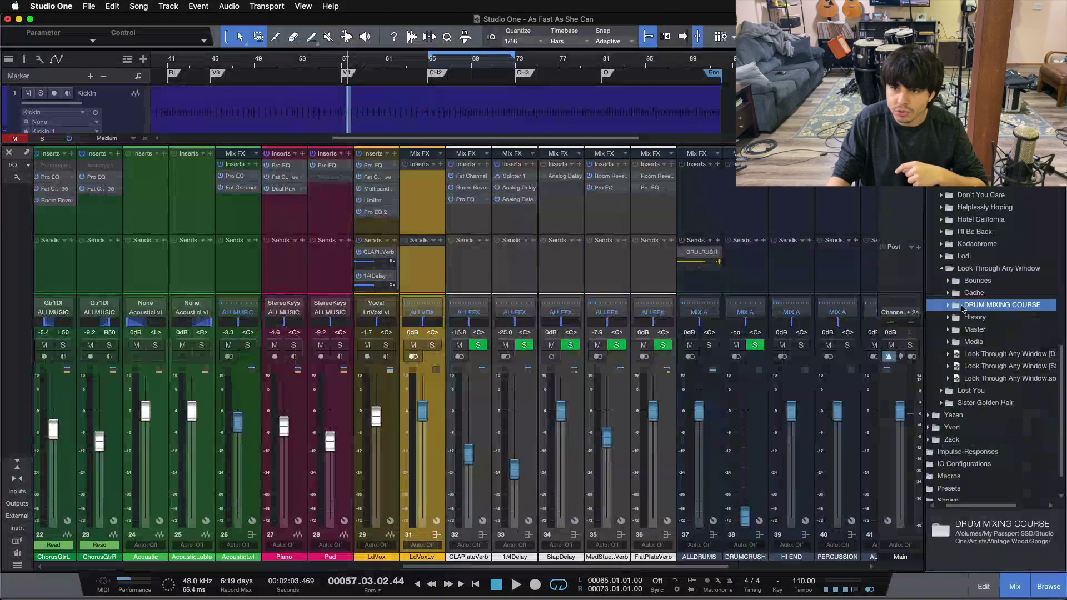
- Load the LdVox effects from the Channels presets inside I'll Be Back.song onto the LdVoxLvl bus
{"action": "left_click", "coordinate": [941, 271]}
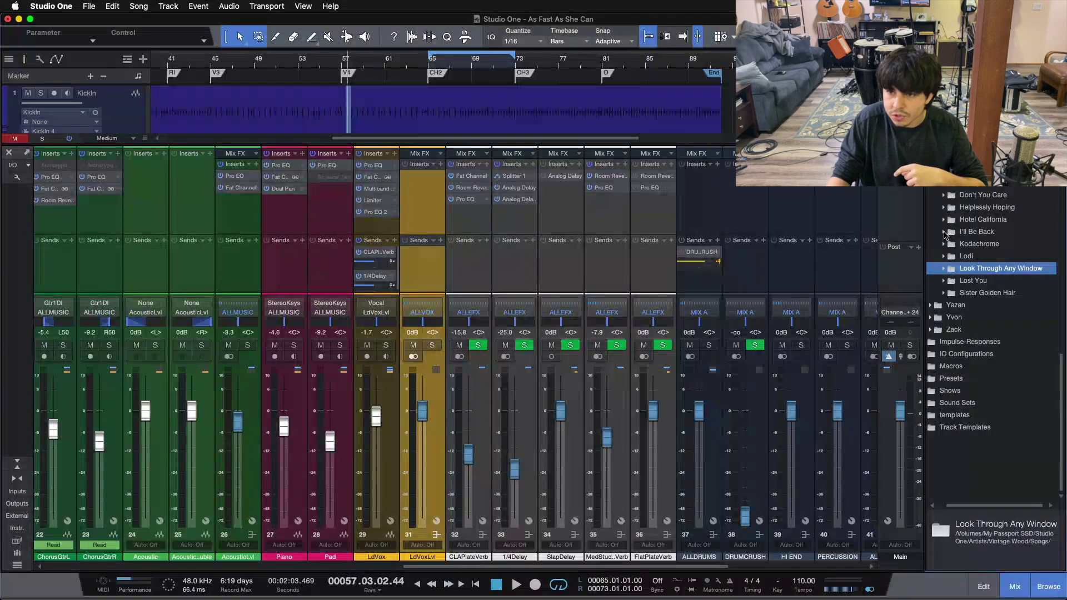
{"action": "left_click", "coordinate": [945, 233]}
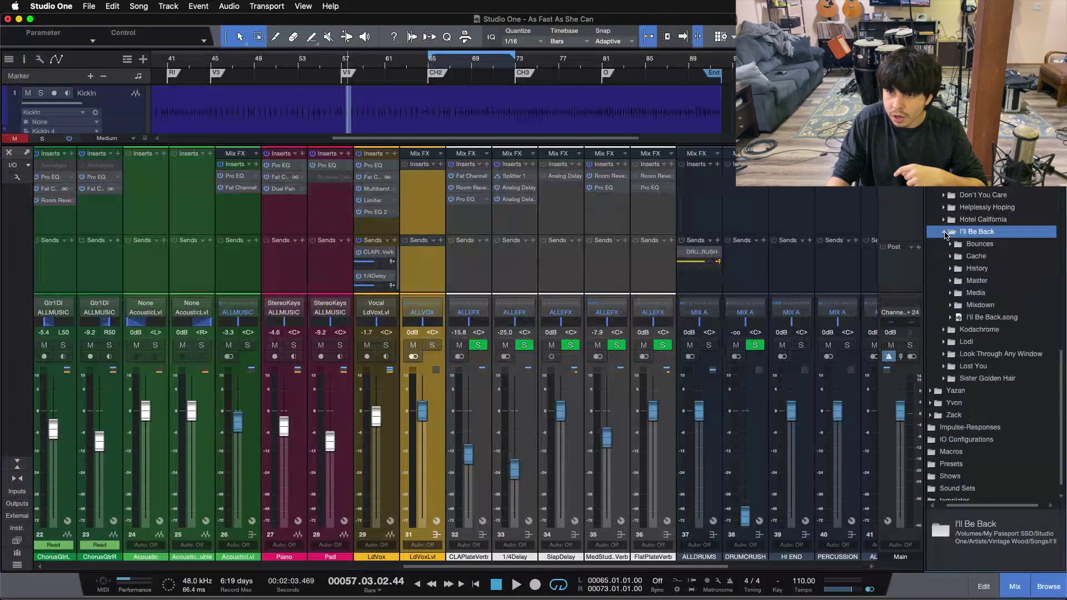
{"action": "left_click", "coordinate": [951, 318]}
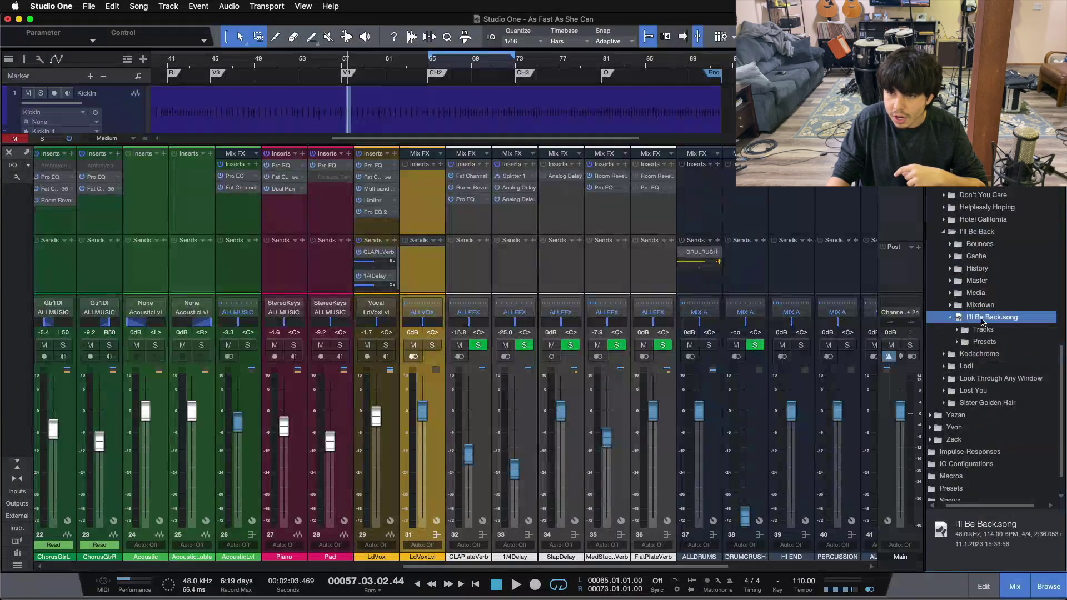
{"action": "left_click", "coordinate": [958, 342]}
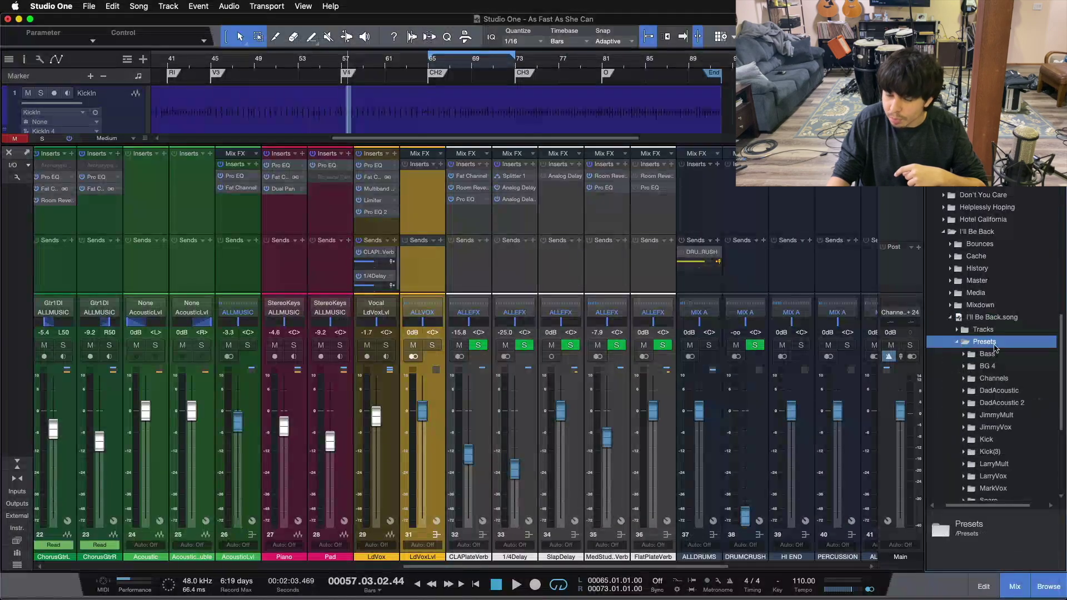
{"action": "scroll", "coordinate": [990, 383], "scroll_direction": "down", "scroll_amount": 3}
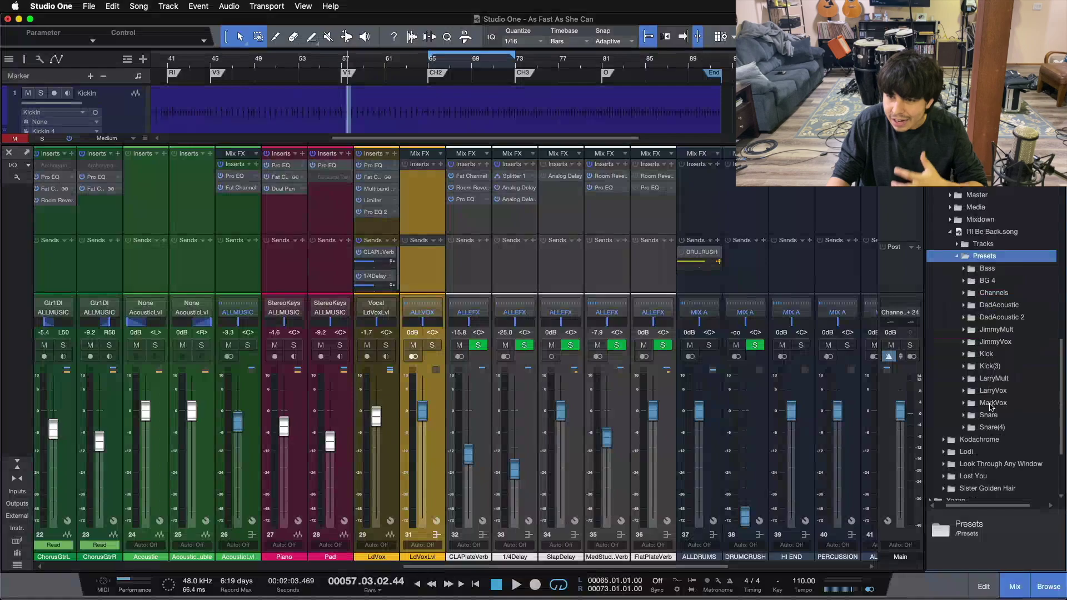
{"action": "left_click", "coordinate": [965, 293]}
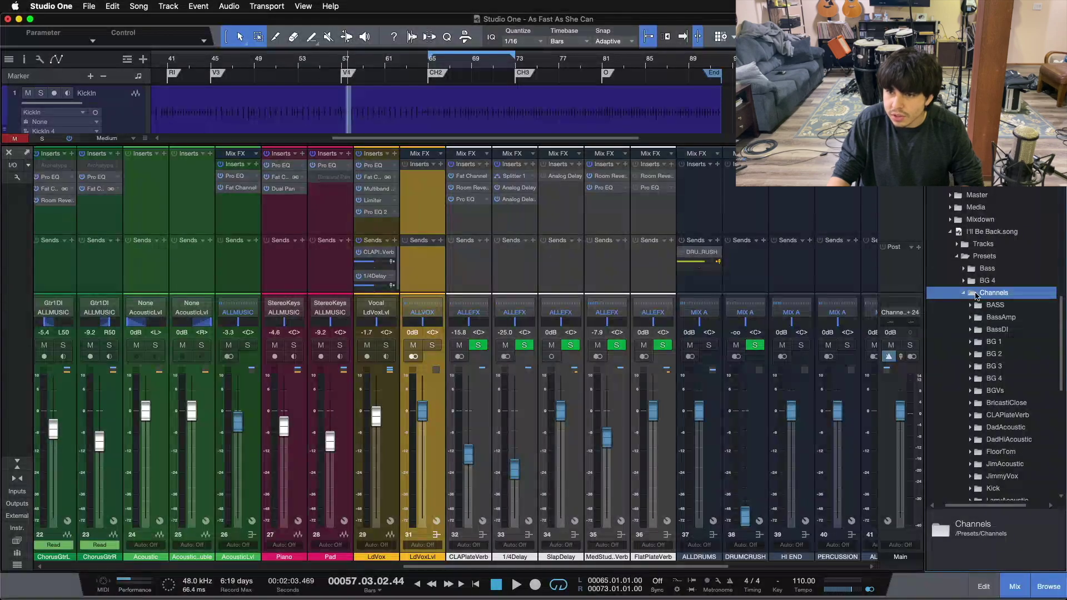
{"action": "scroll", "coordinate": [1008, 344], "scroll_direction": "down", "scroll_amount": 5}
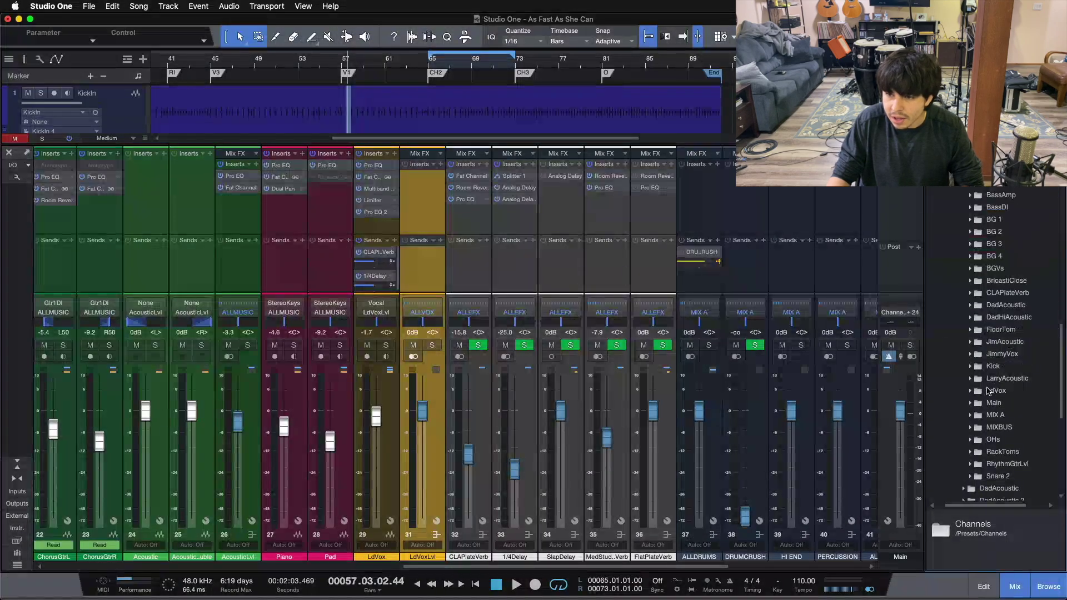
{"action": "left_click_drag", "start_coordinate": [995, 391], "coordinate": [421, 194]}
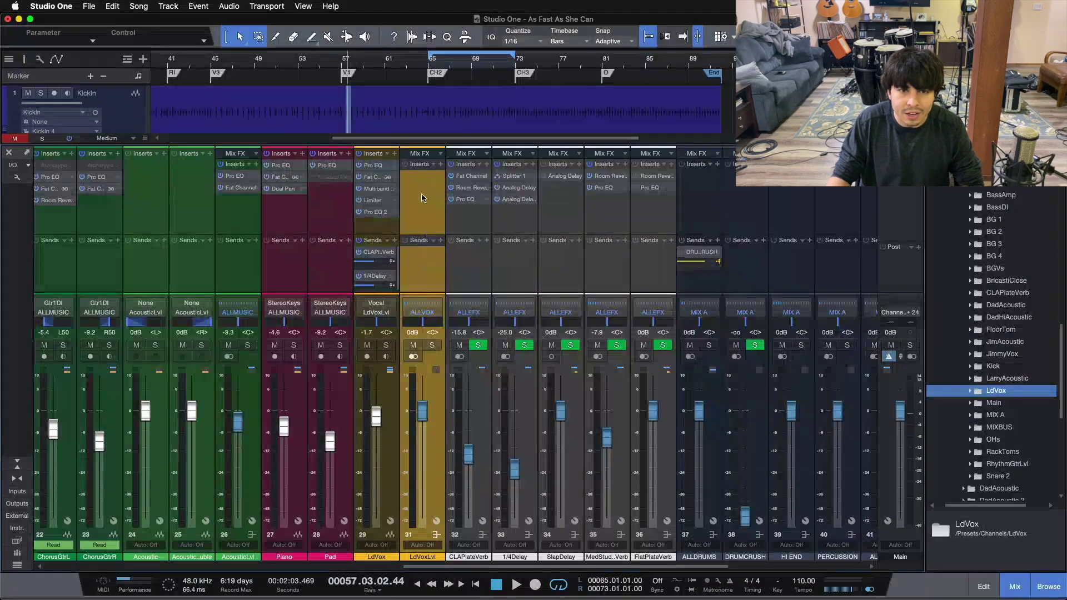
- Check the imported Pro EQ curve on the LdVoxLvl bus and remove all of the bus's inserts
{"action": "double_click", "coordinate": [421, 177]}
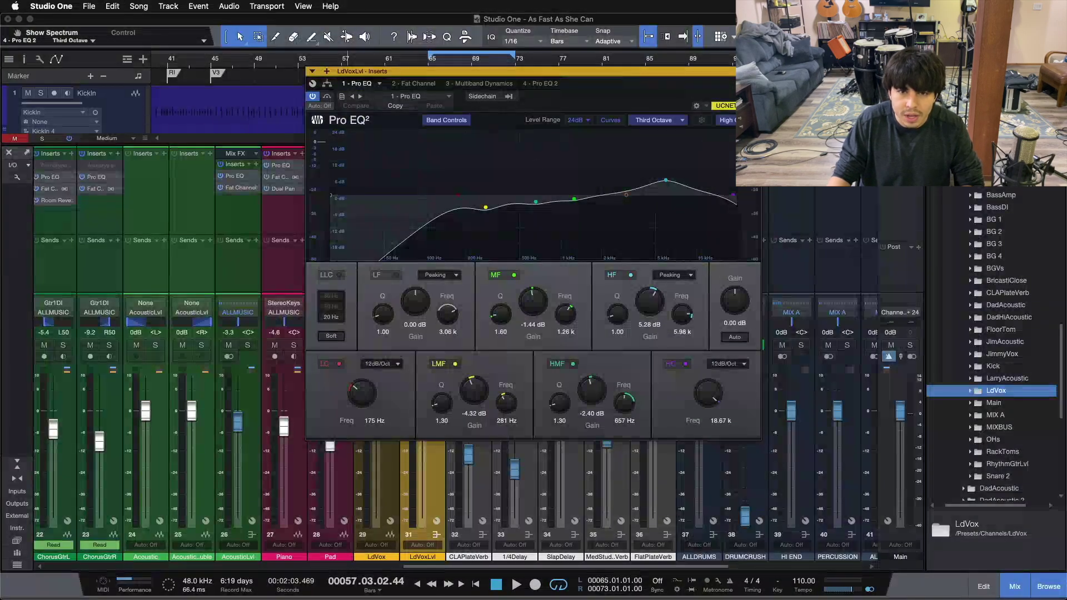
{"action": "key", "text": "Escape"}
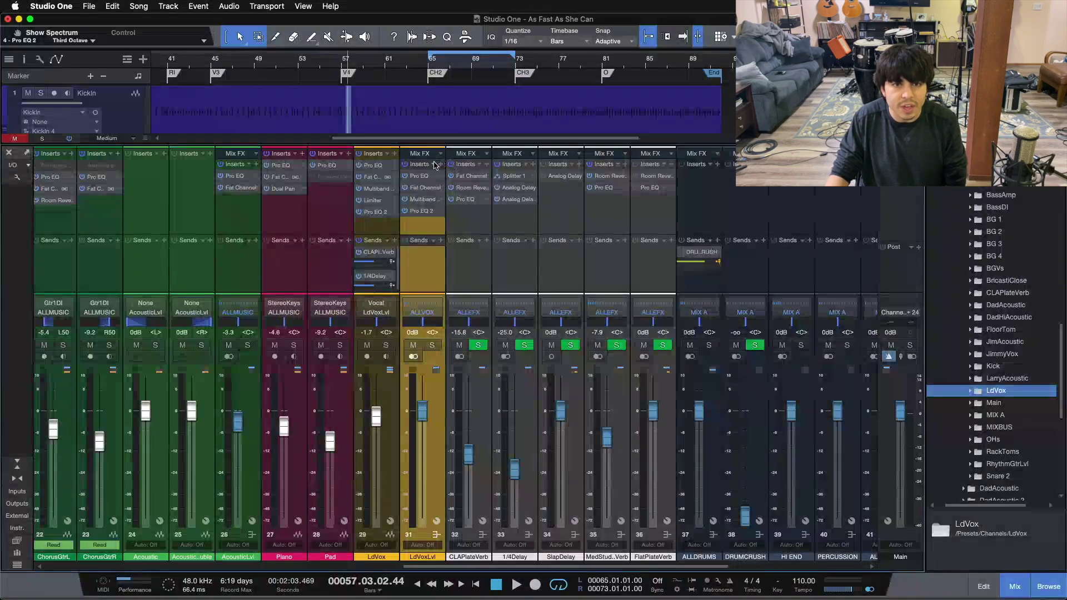
{"action": "left_click", "coordinate": [434, 165]}
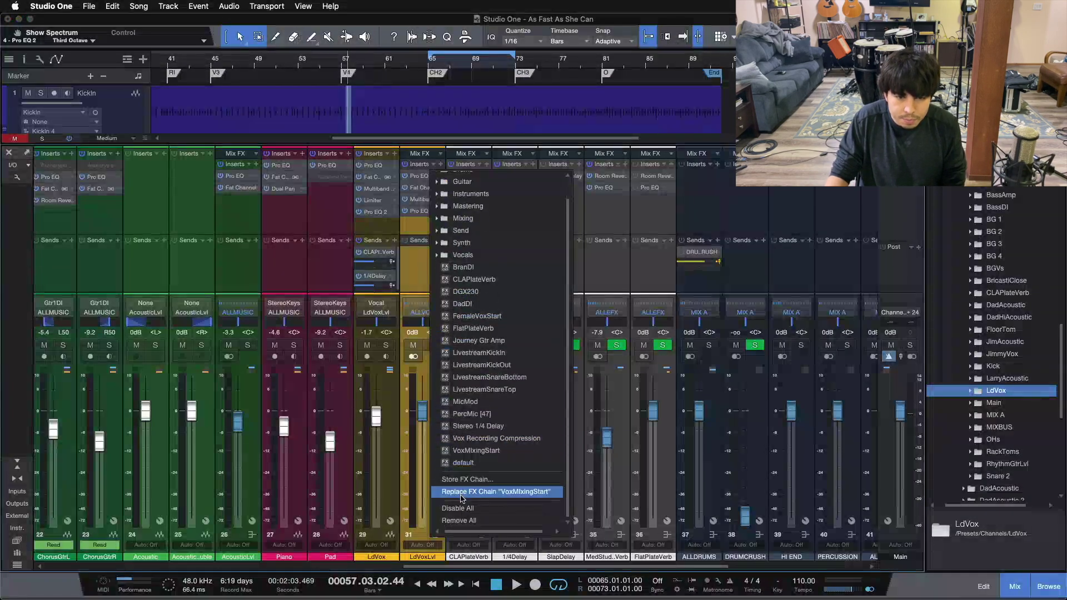
{"action": "left_click", "coordinate": [462, 521]}
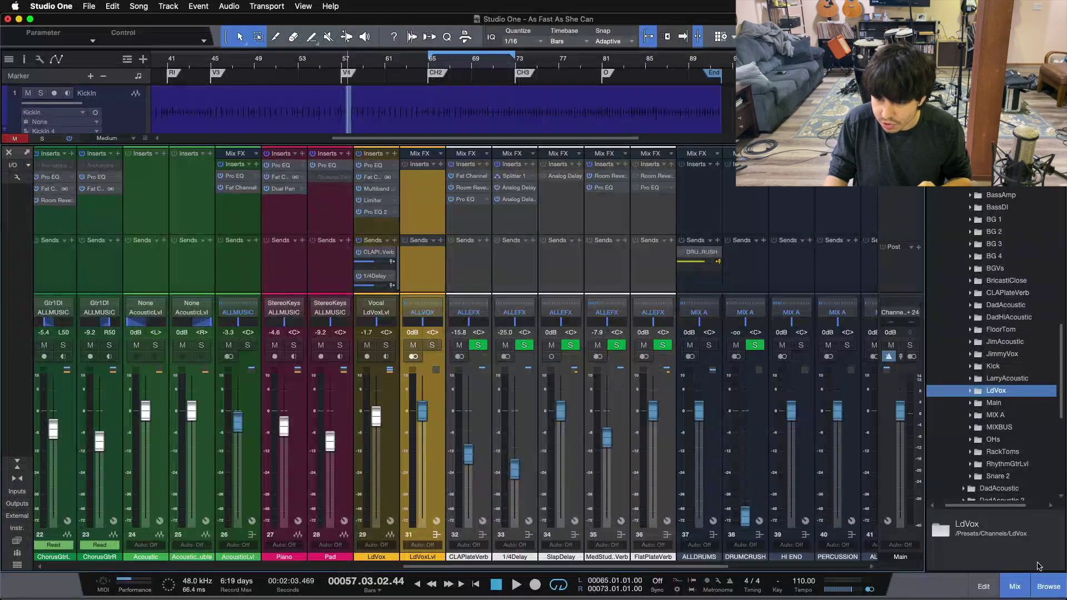
- Switch the browser back to the effects list and hide the mixer
{"action": "key", "text": "F6"}
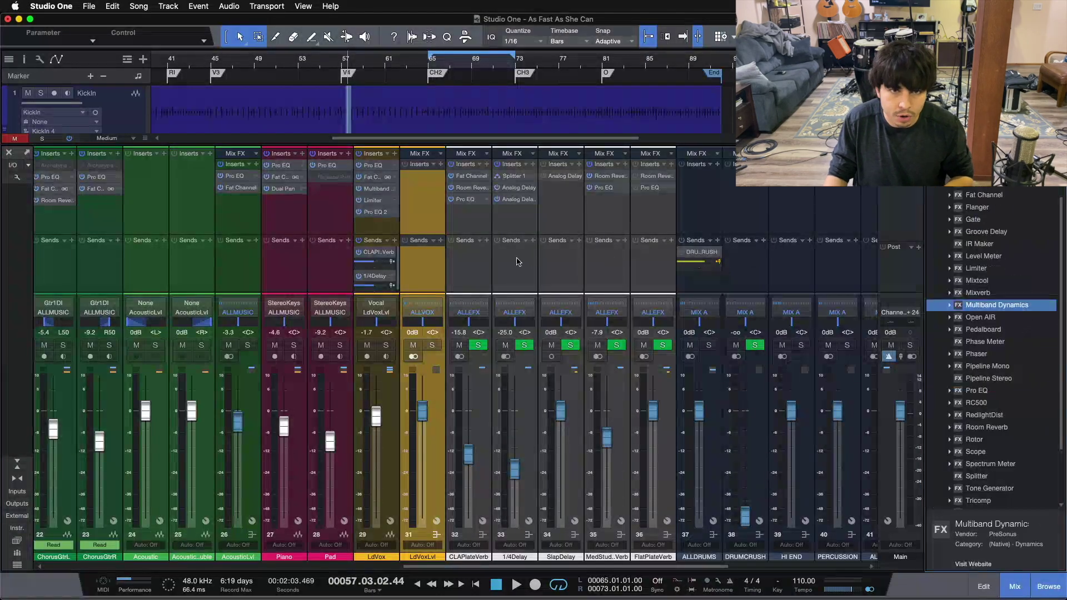
{"action": "key", "text": "F3"}
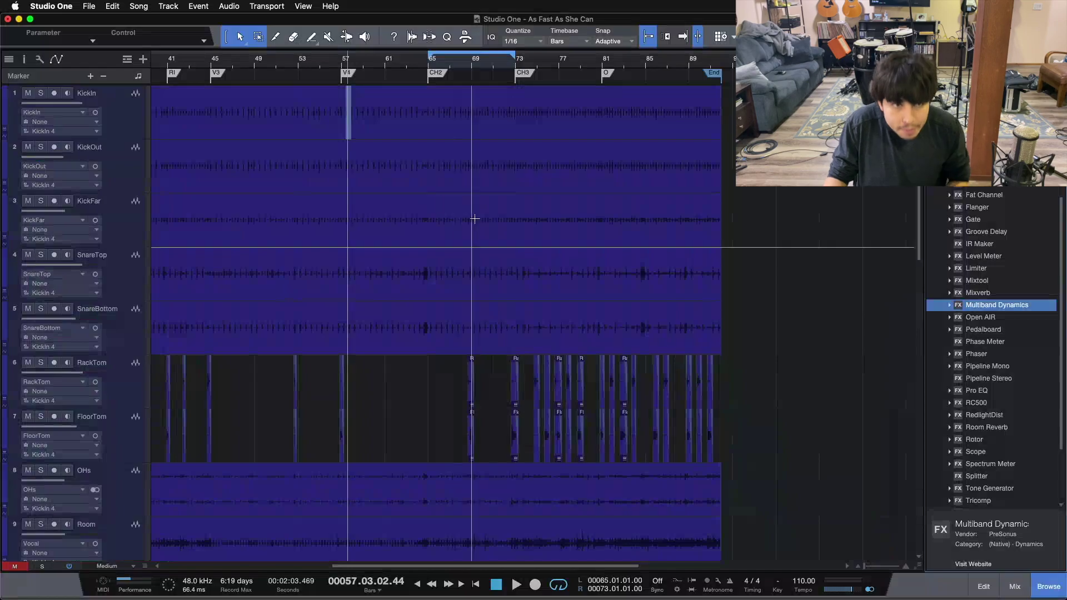
- Fit the whole song in the arrangement with Tiny track height and return the playhead to the song start
{"action": "key", "text": "shift+z"}
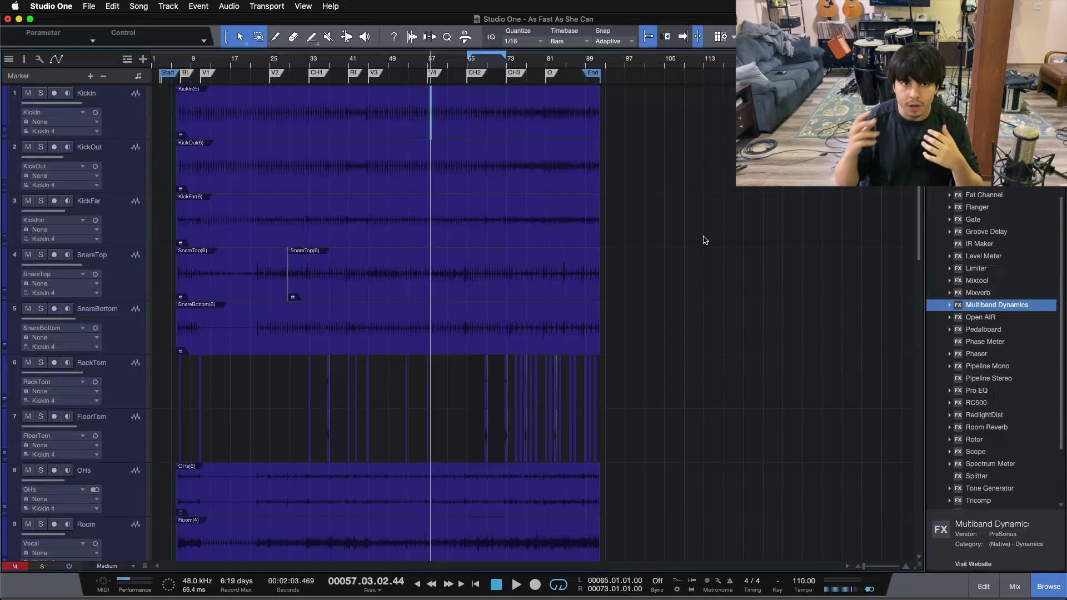
{"action": "scroll", "coordinate": [703, 240], "scroll_direction": "down", "scroll_amount": 15}
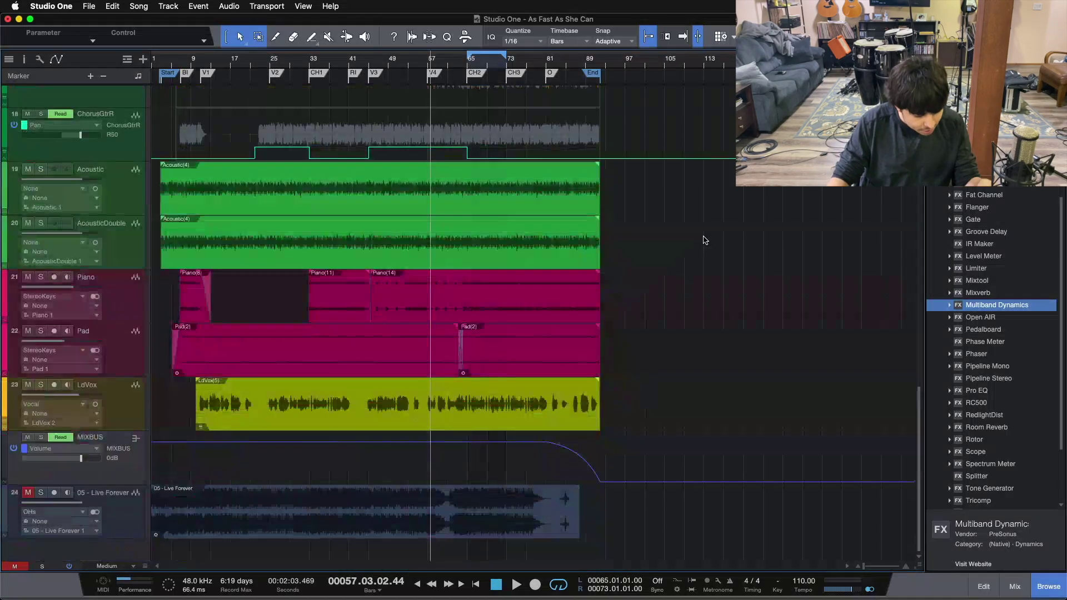
{"action": "key", "text": "z"}
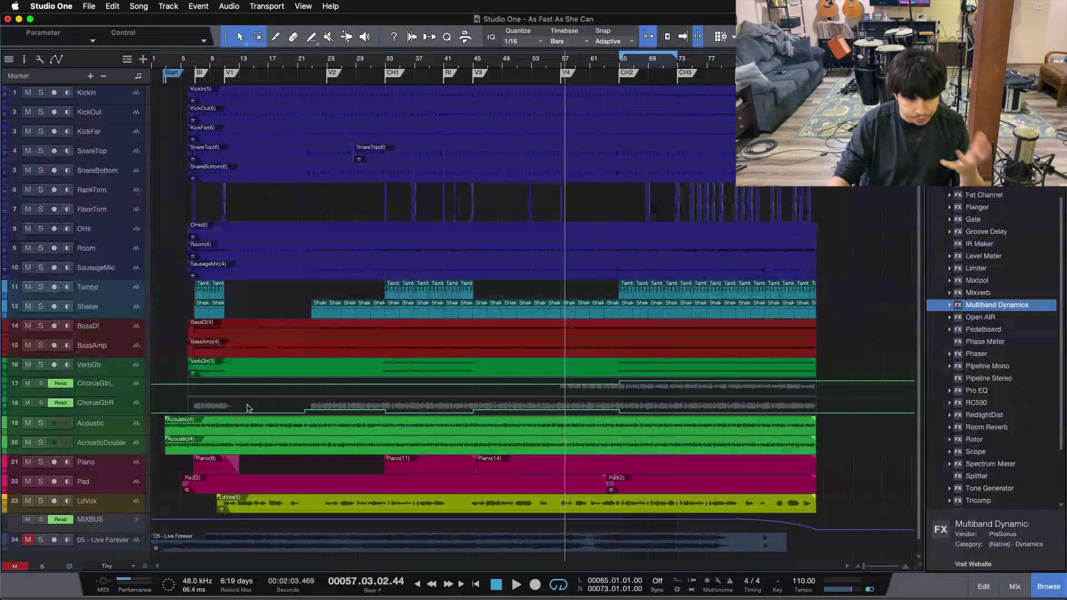
{"action": "key", "text": "Home"}
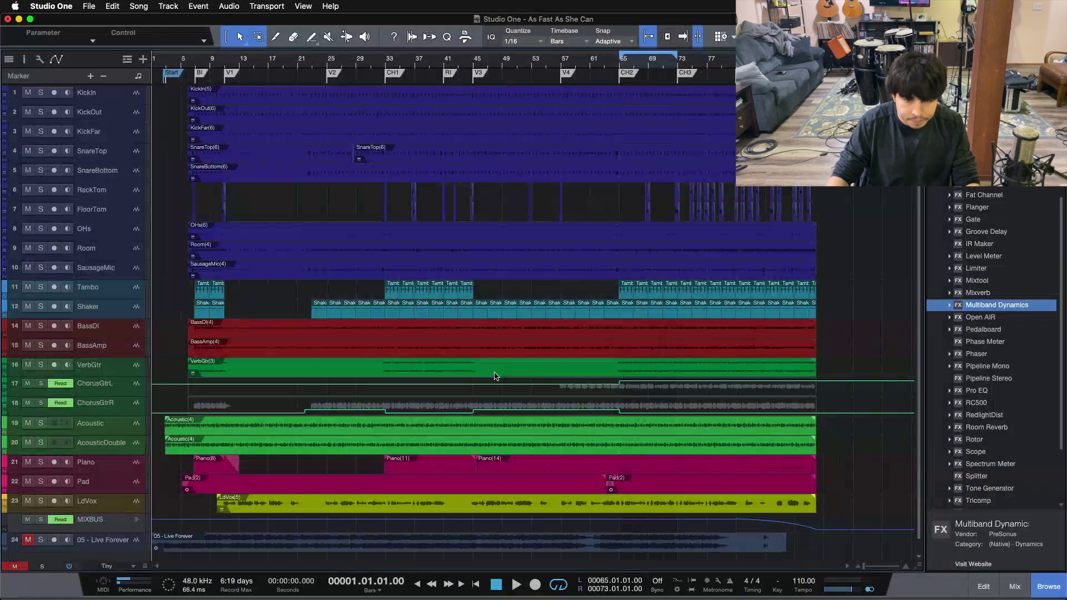
- Show the mixer, select the MIXBUS channel near its far end and hide the mixer again
{"action": "key", "text": "F3"}
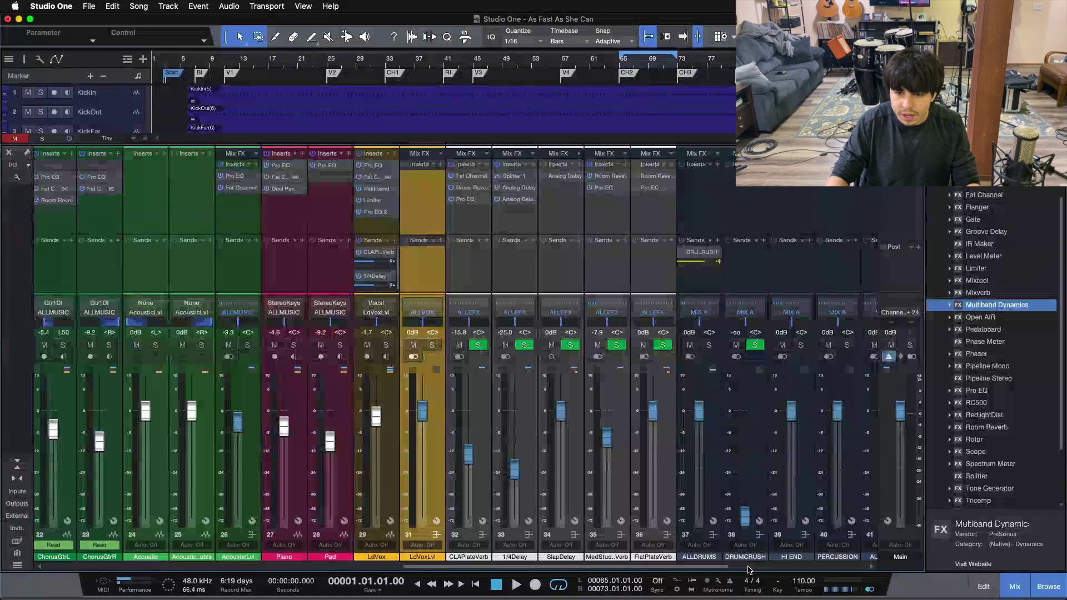
{"action": "left_click", "coordinate": [749, 567]}
{"action": "left_click", "coordinate": [802, 217]}
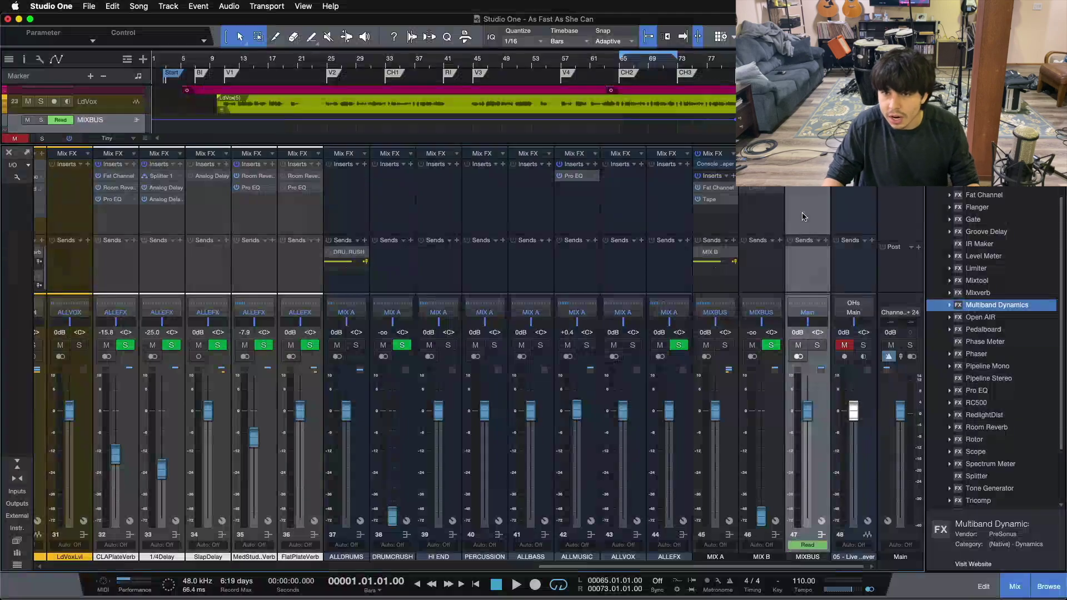
{"action": "key", "text": "F3"}
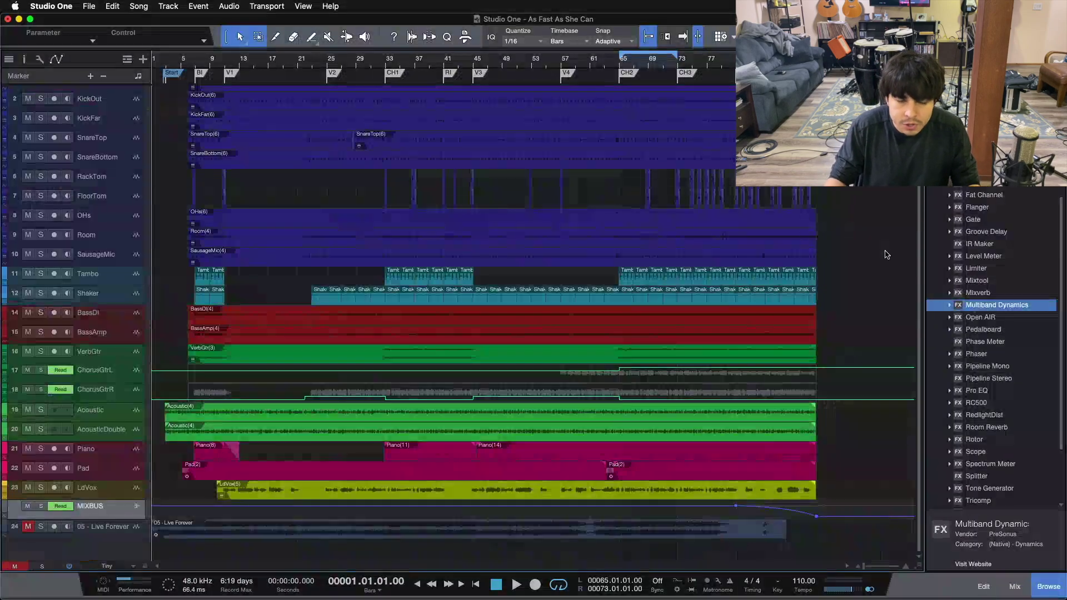
- Add the song to the existing As Fast As She Can - Mastering project
{"action": "left_click", "coordinate": [85, 6]}
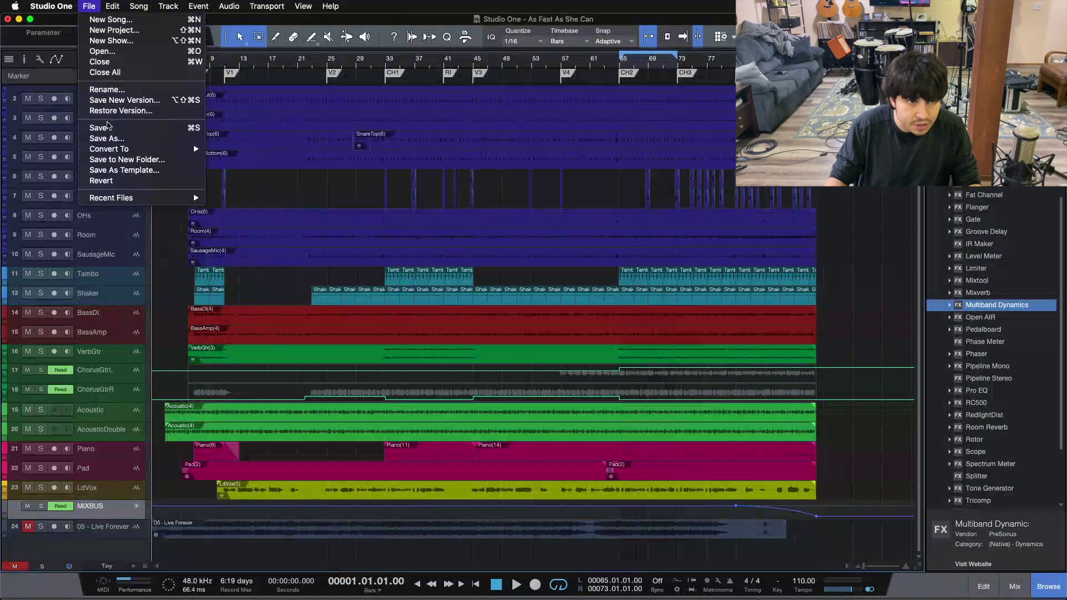
{"action": "mouse_move", "coordinate": [138, 6]}
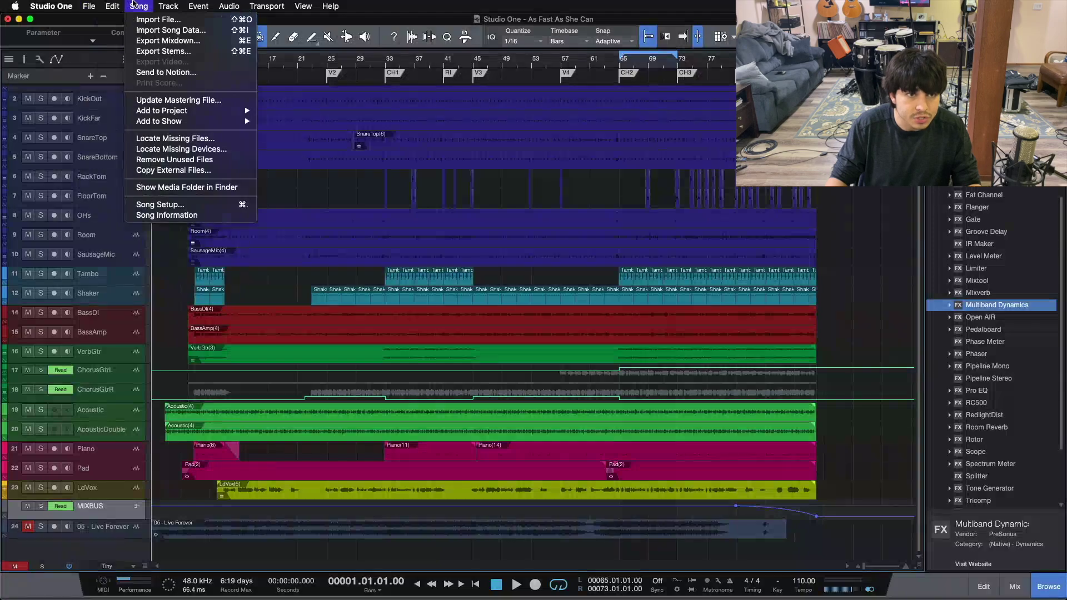
{"action": "mouse_move", "coordinate": [176, 110]}
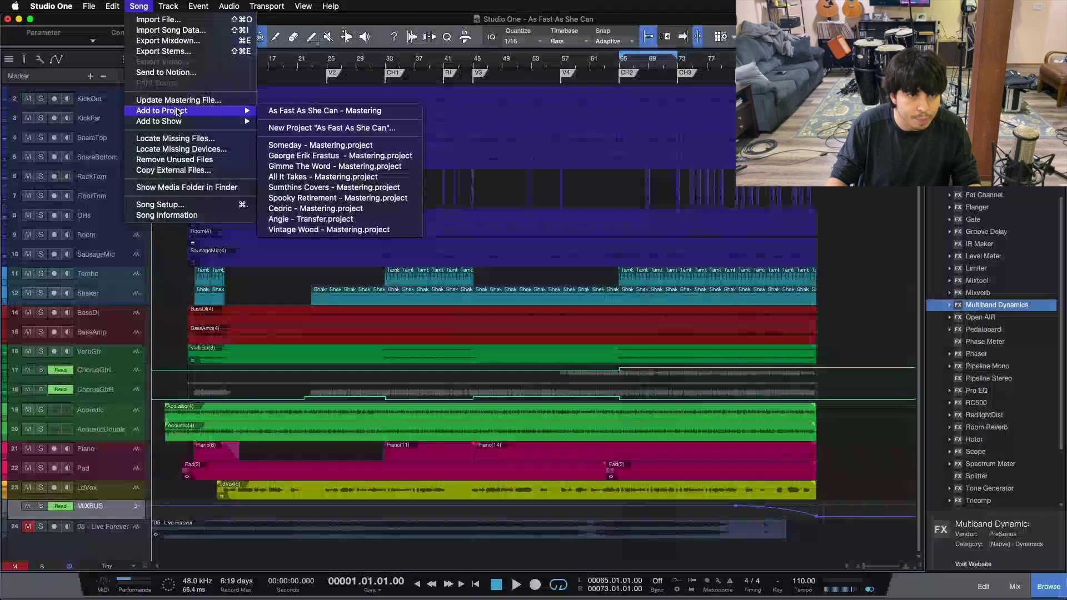
{"action": "left_click", "coordinate": [299, 111]}
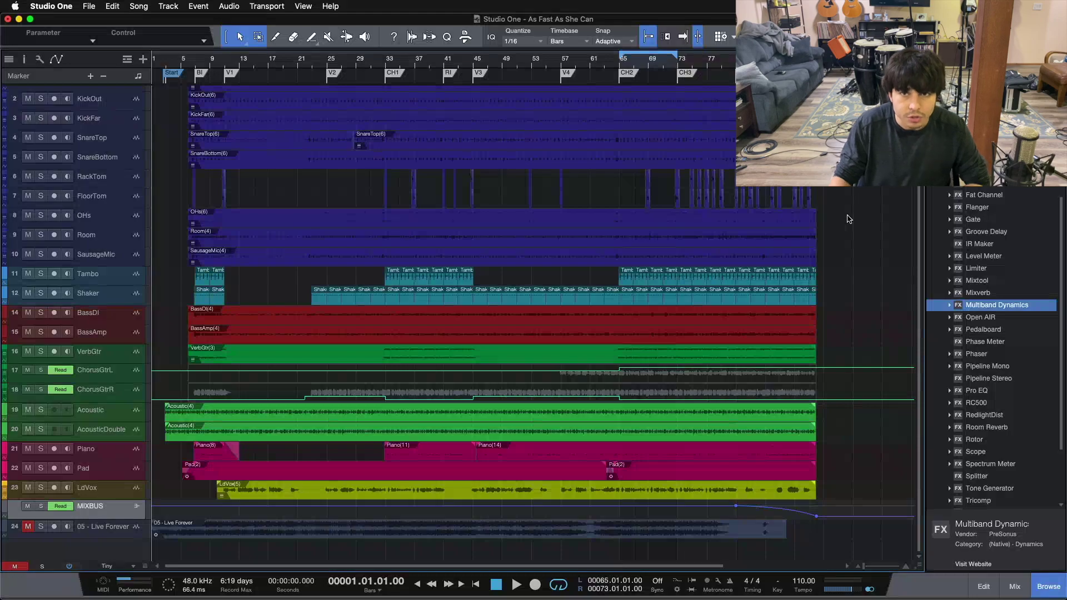
- Start saving a new version of the song with the description MIX 1, but cancel without saving
{"action": "left_click", "coordinate": [87, 5]}
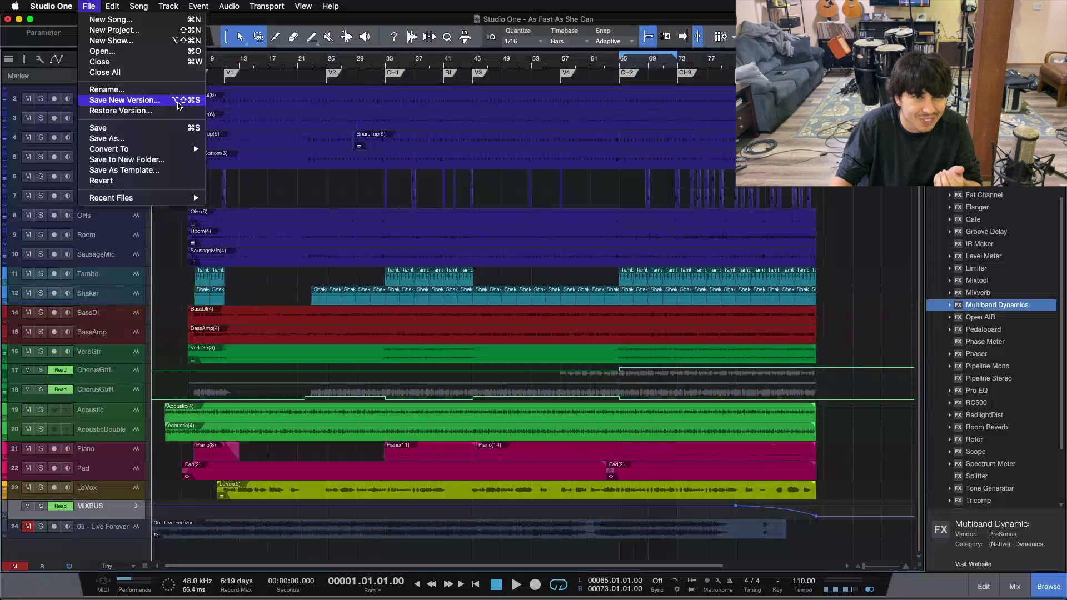
{"action": "left_click", "coordinate": [149, 103]}
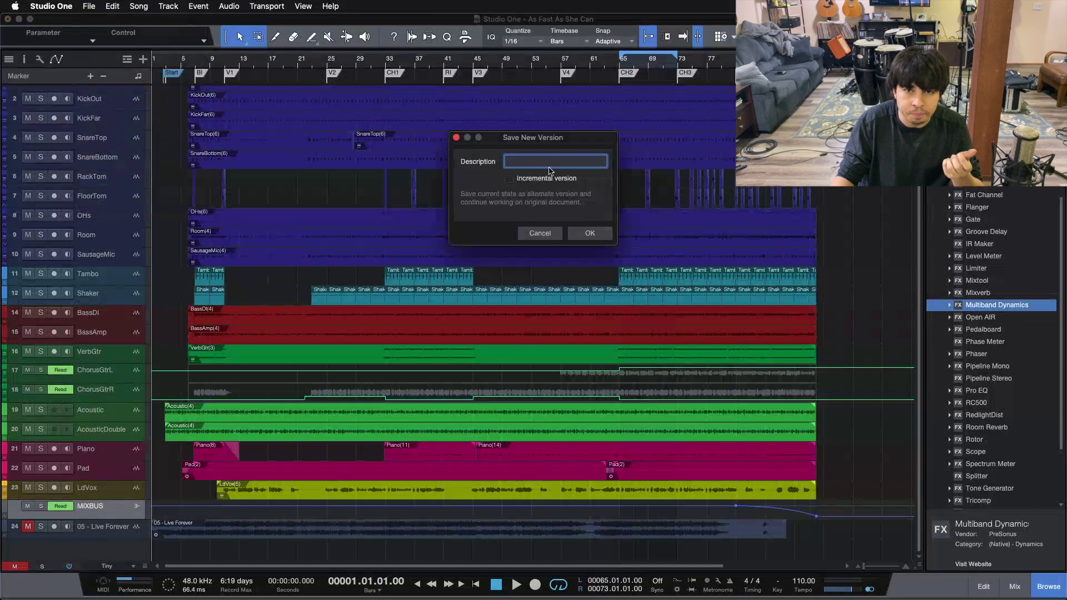
{"action": "type", "text": "MIX 1"}
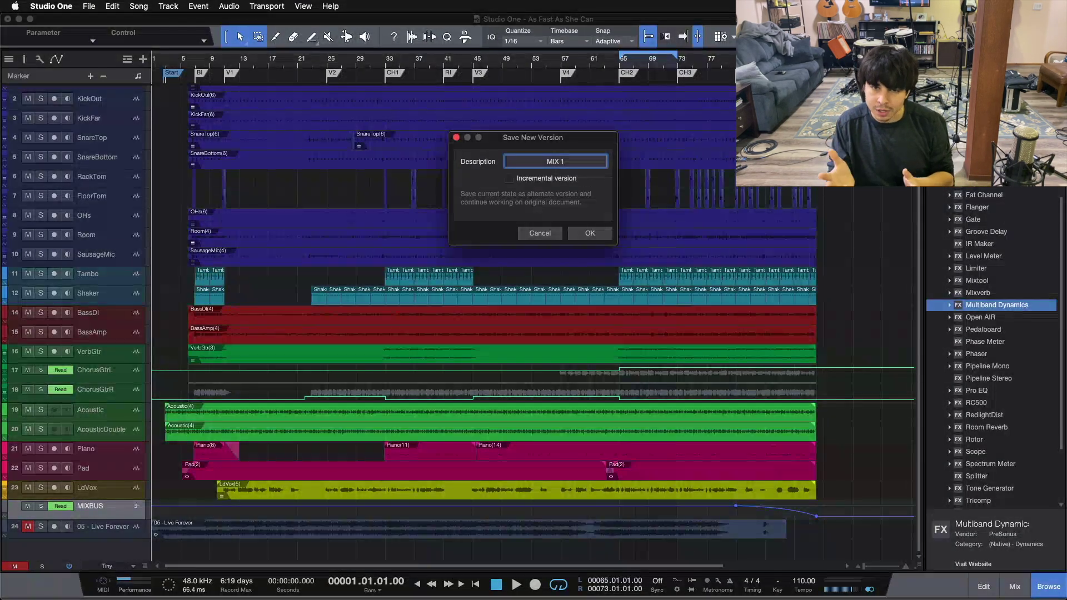
{"action": "left_click", "coordinate": [548, 233]}
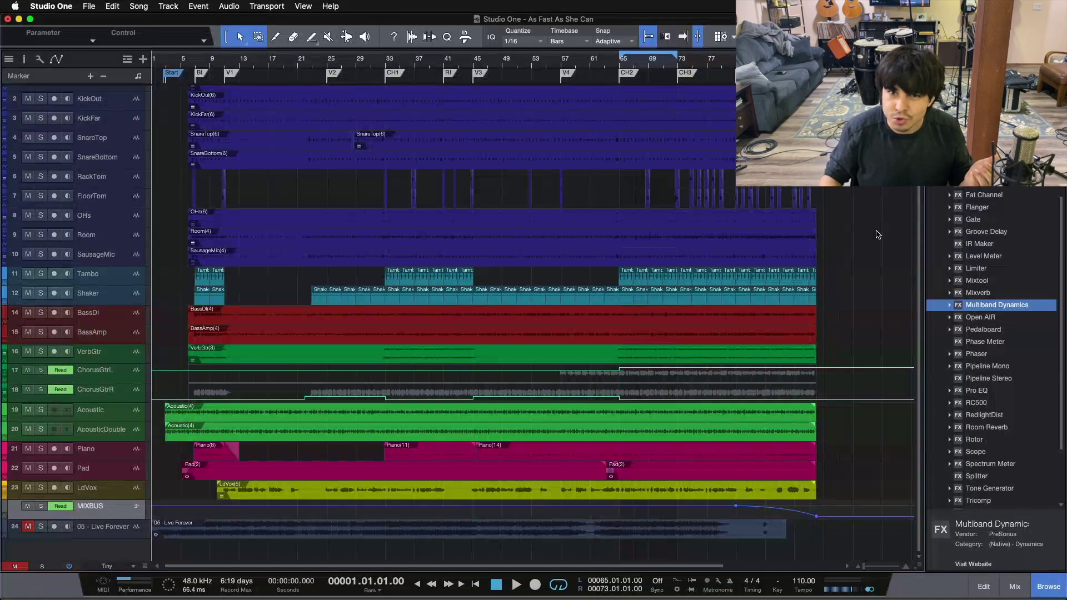
{"action": "left_click", "coordinate": [90, 6]}
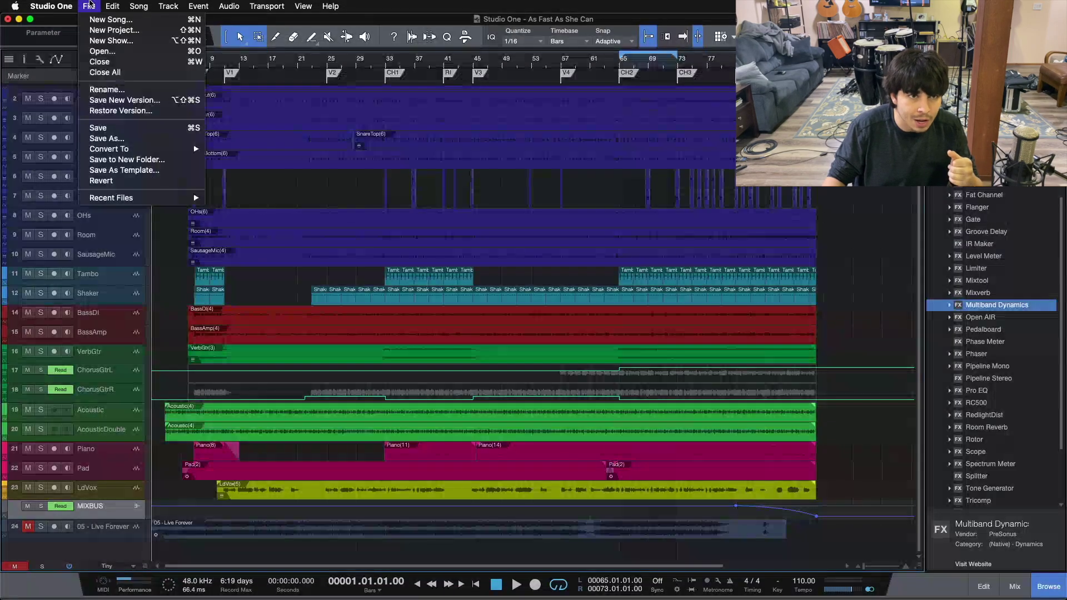
{"action": "left_click", "coordinate": [133, 102]}
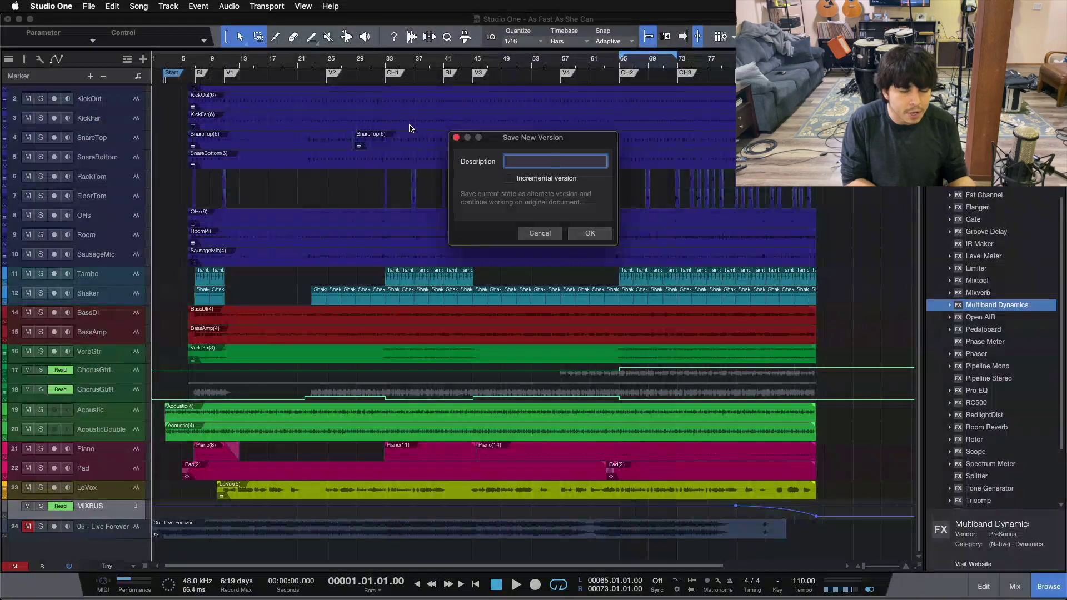
{"action": "left_click", "coordinate": [522, 233]}
{"action": "left_click", "coordinate": [87, 5]}
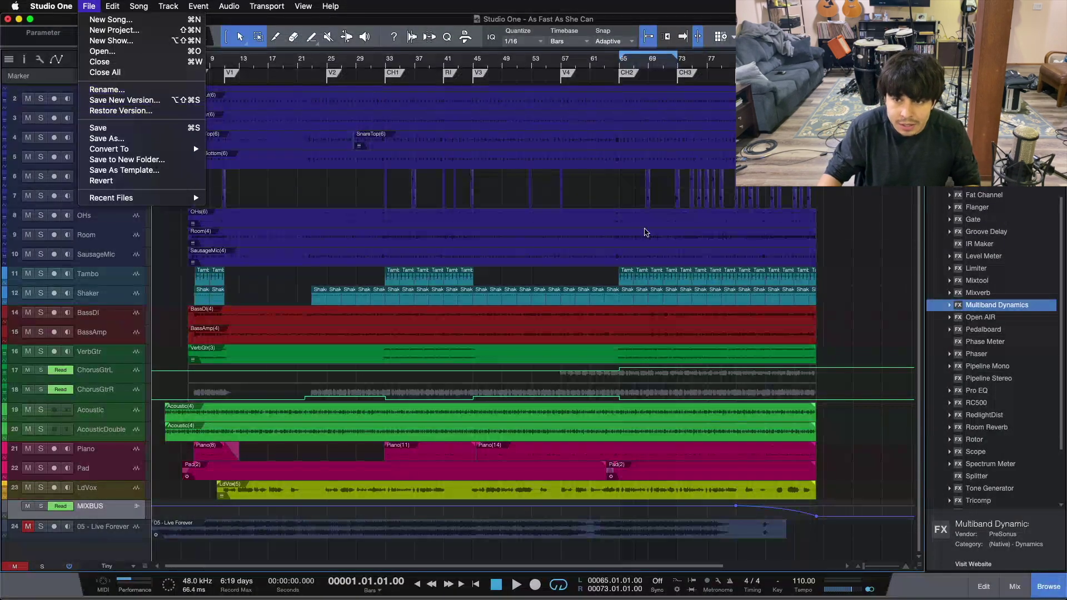
{"action": "left_click", "coordinate": [905, 290]}
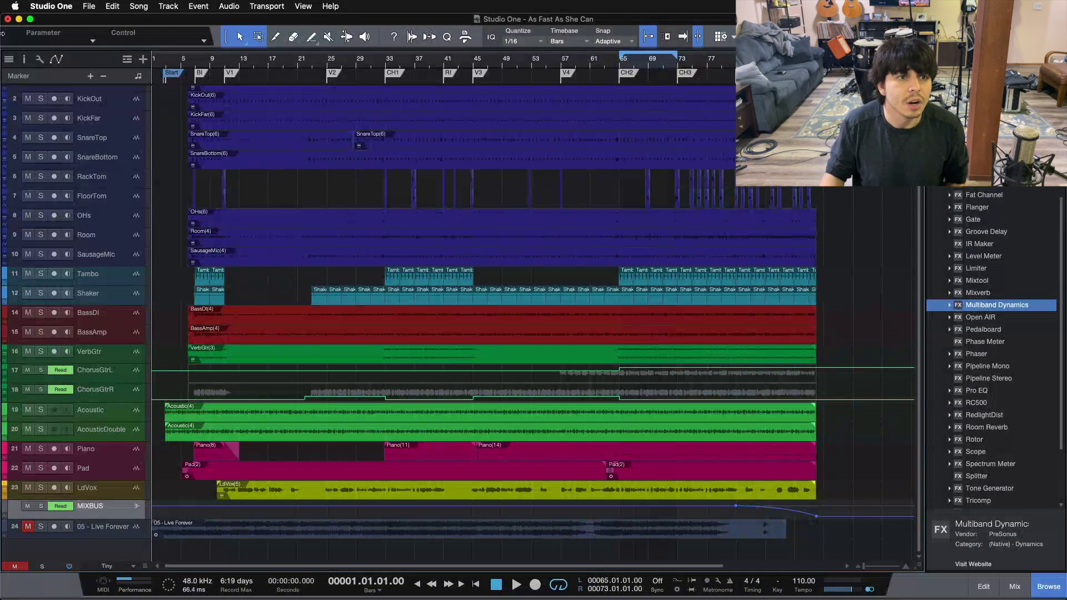
- Browse the list of keyboard shortcuts in the preferences and close it without changing anything
{"action": "left_click", "coordinate": [43, 5]}
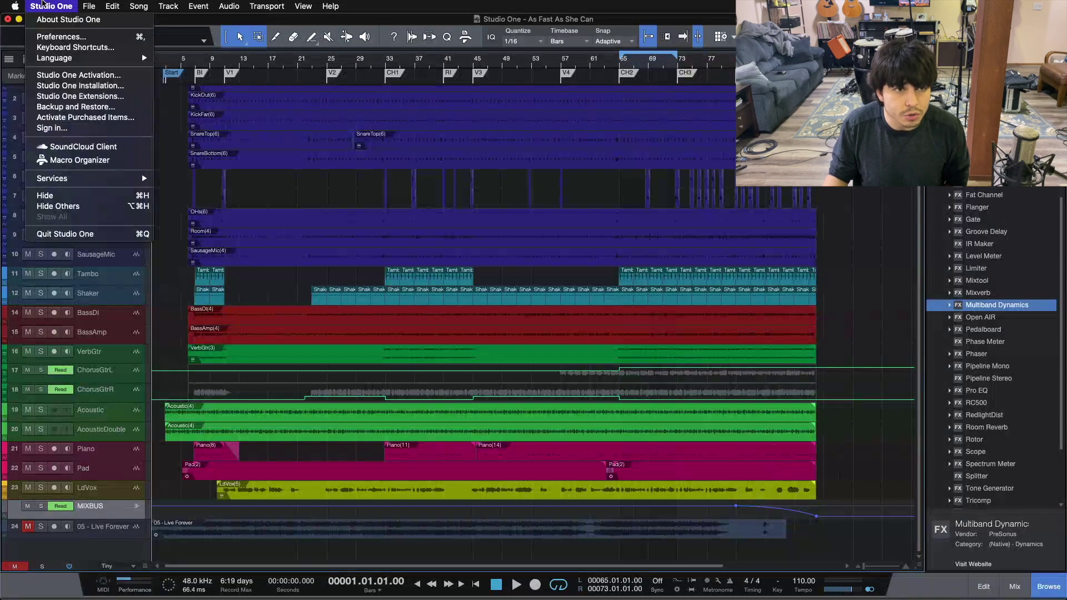
{"action": "left_click", "coordinate": [75, 47]}
{"action": "scroll", "coordinate": [332, 269], "scroll_direction": "down", "scroll_amount": 20}
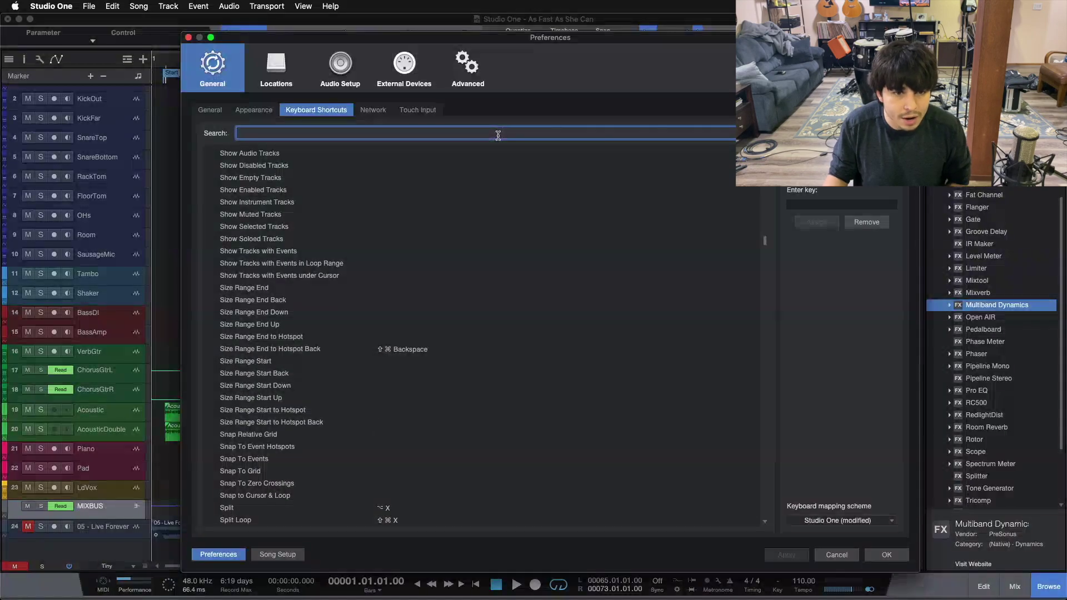
{"action": "scroll", "coordinate": [281, 262], "scroll_direction": "up", "scroll_amount": 7}
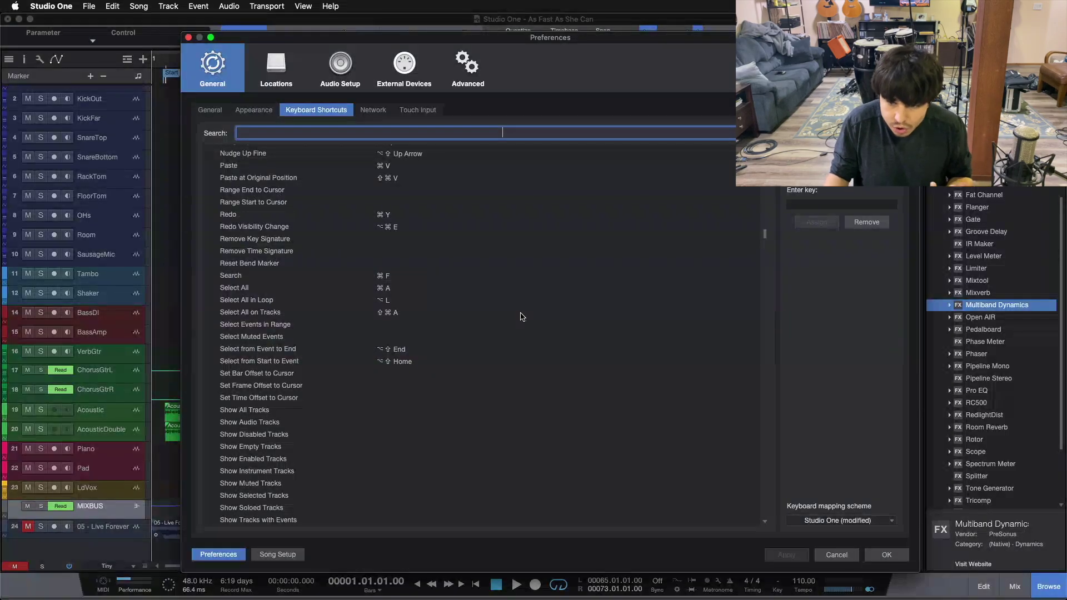
{"action": "left_click", "coordinate": [830, 555]}
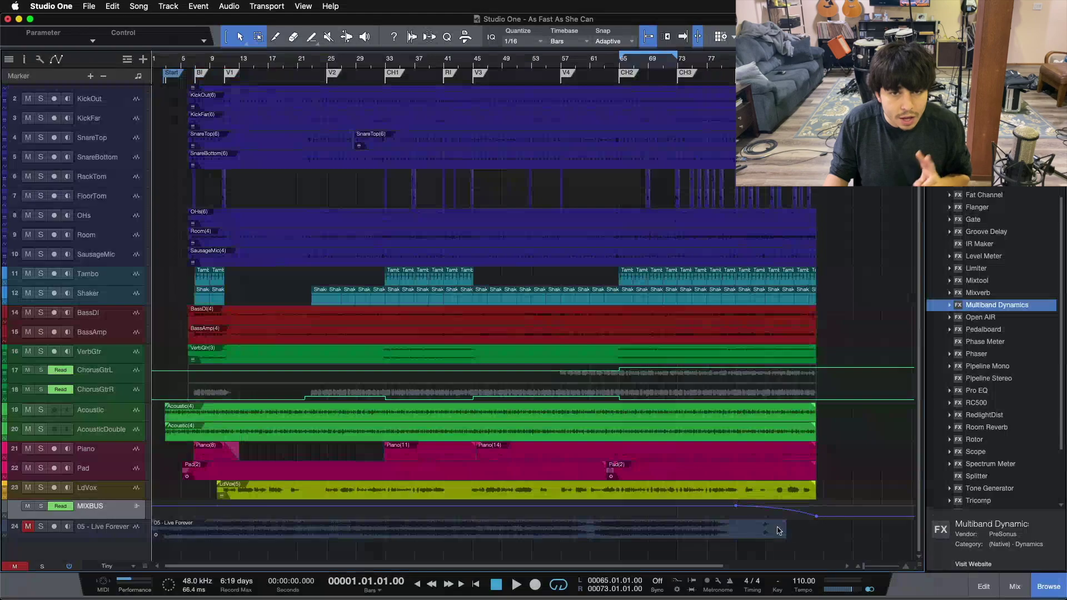
- Select the KickIn event in the arrangement and expand the LdVox channel folder in the browser to show its effect presets
{"action": "scroll", "coordinate": [677, 285], "scroll_direction": "up", "scroll_amount": 1}
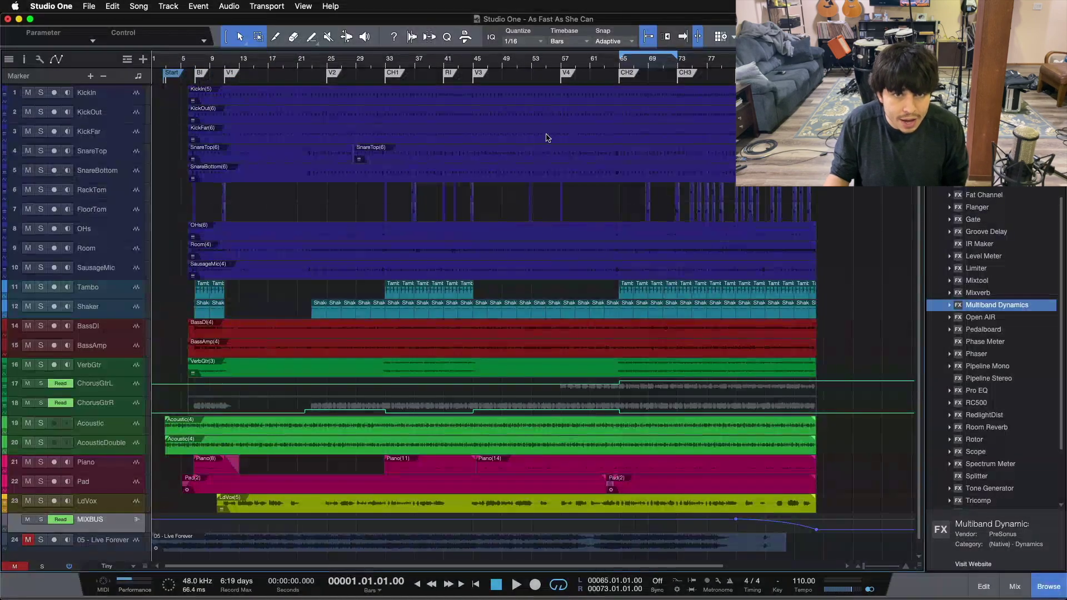
{"action": "left_click", "coordinate": [567, 99]}
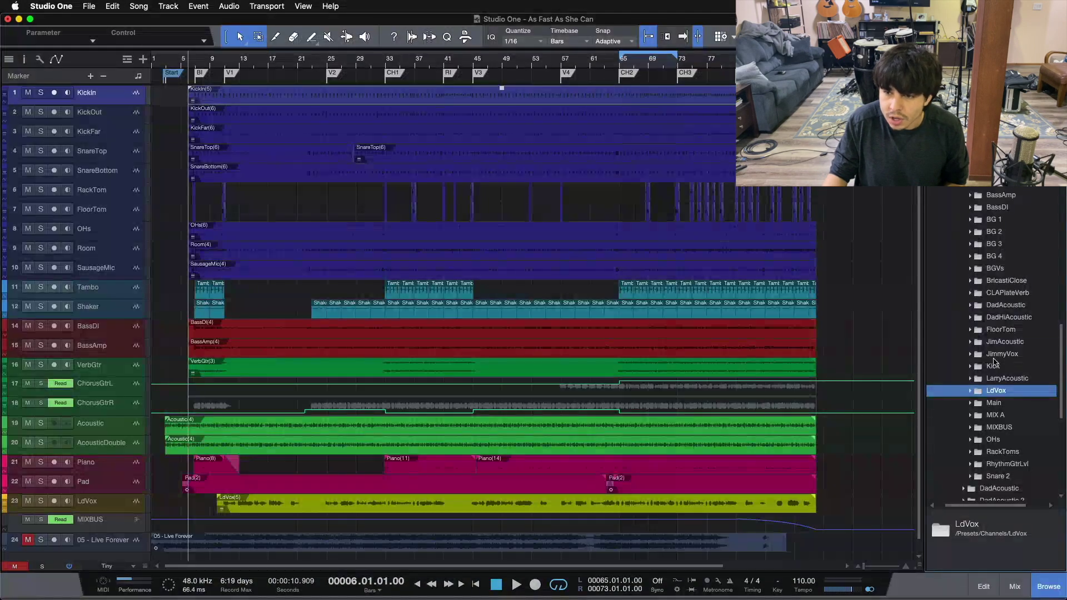
{"action": "left_click", "coordinate": [971, 390]}
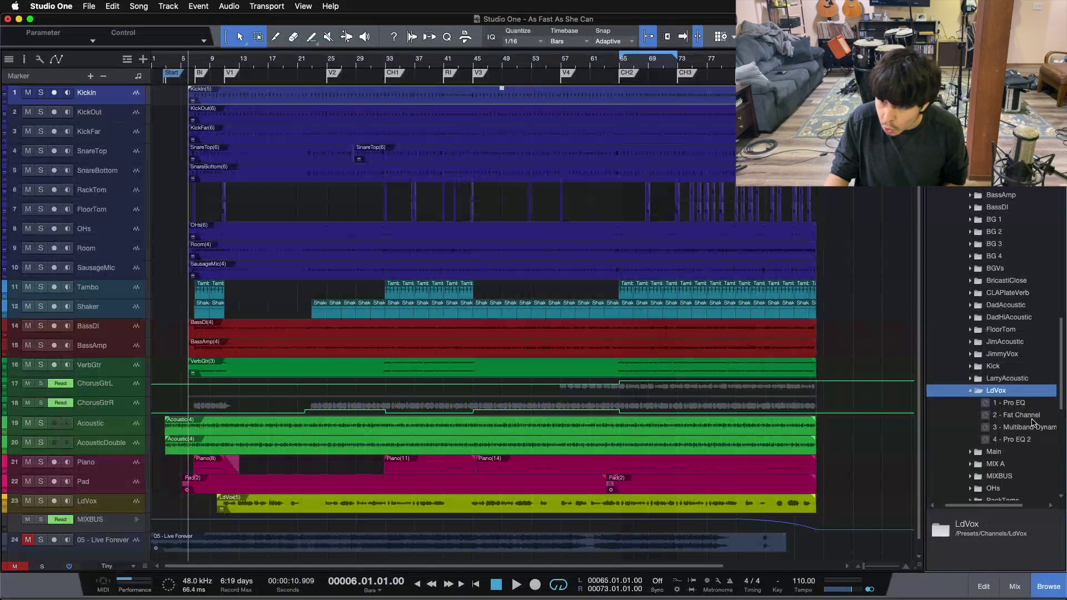
- Show the mixer and examine the stored FX chains and chain commands for the FloorTom channel and the SnareLvl bus
{"action": "left_click", "coordinate": [1017, 588]}
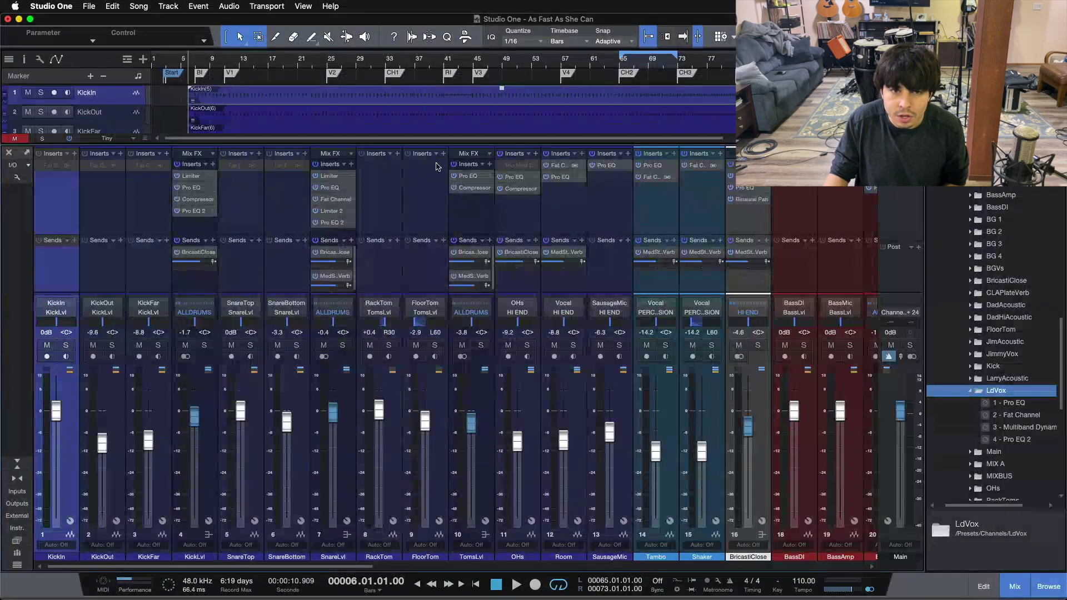
{"action": "left_click", "coordinate": [437, 154]}
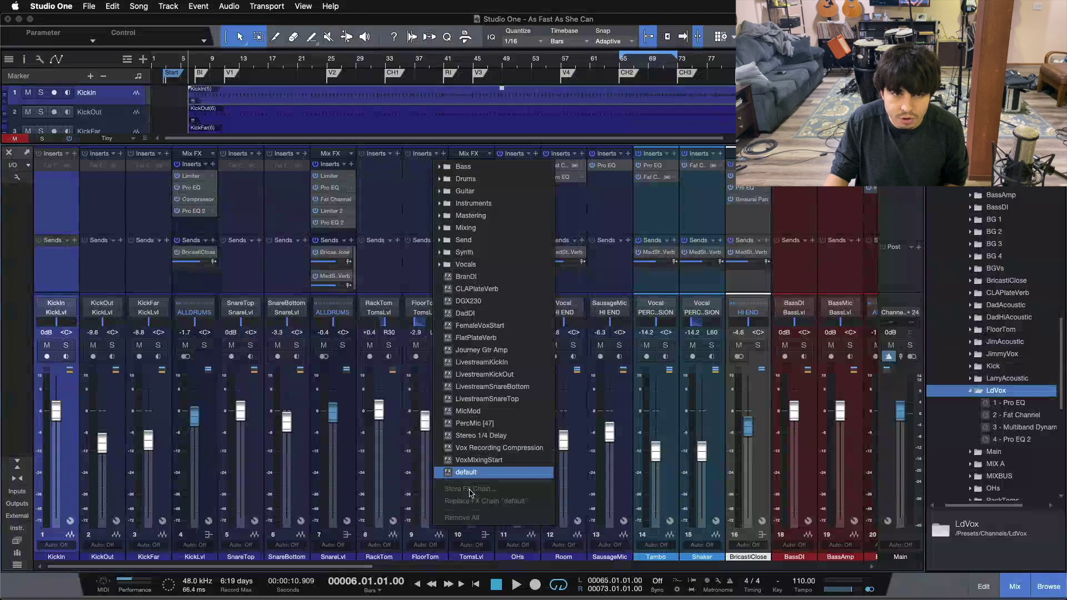
{"action": "left_click", "coordinate": [367, 230]}
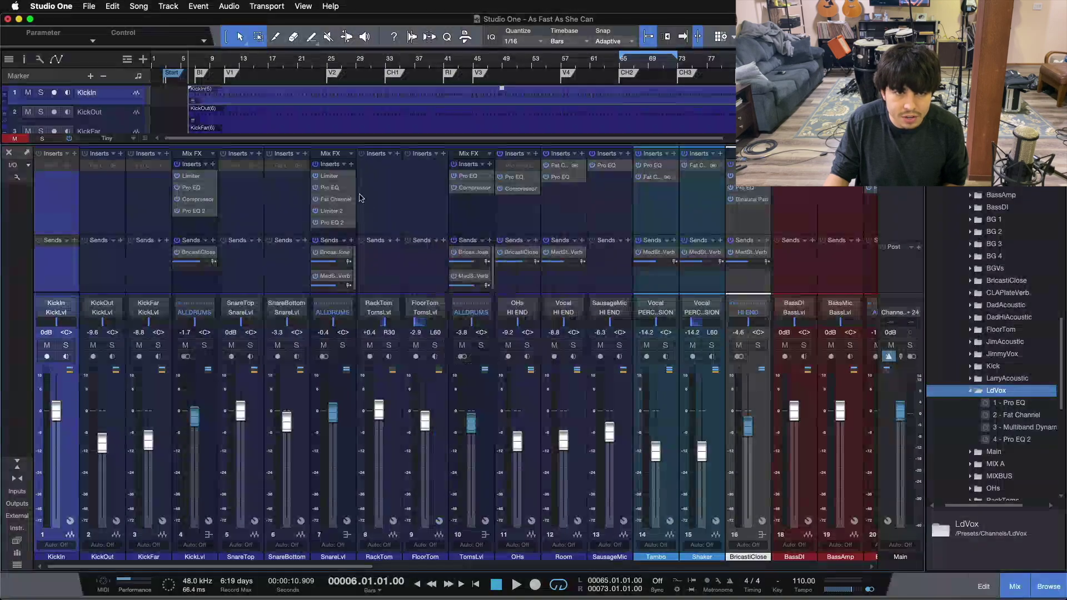
{"action": "left_click", "coordinate": [344, 164]}
{"action": "scroll", "coordinate": [378, 278], "scroll_direction": "down", "scroll_amount": 1}
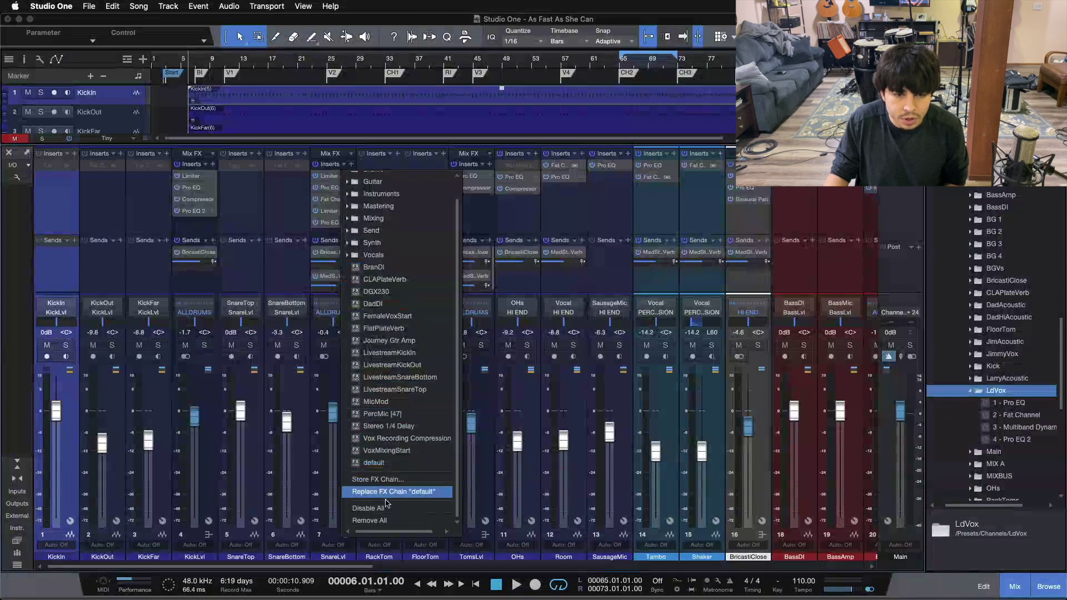
{"action": "scroll", "coordinate": [412, 191], "scroll_direction": "up", "scroll_amount": 1}
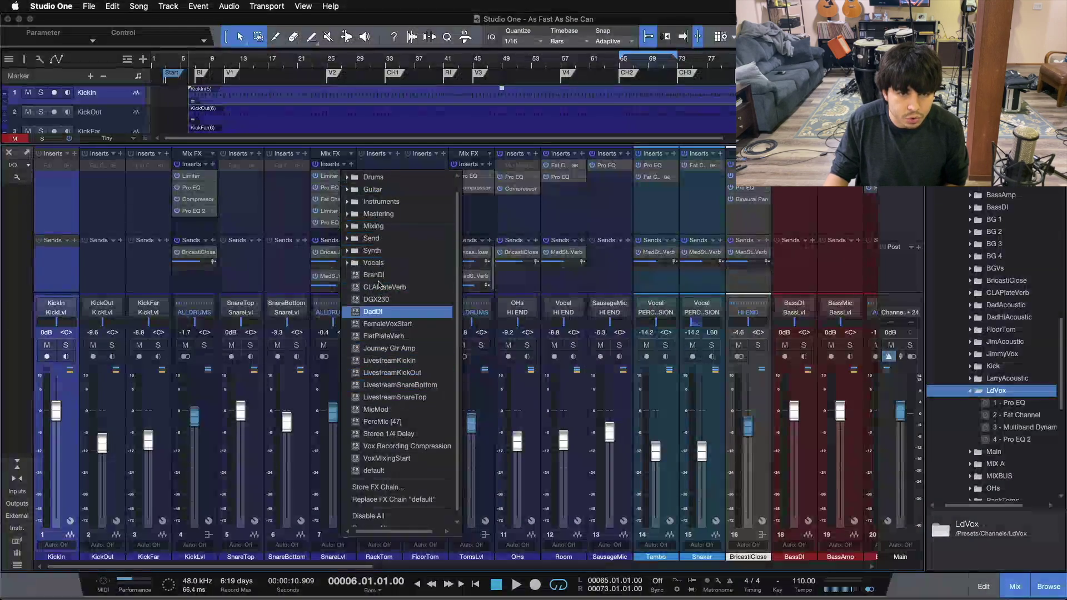
{"action": "left_click", "coordinate": [572, 201]}
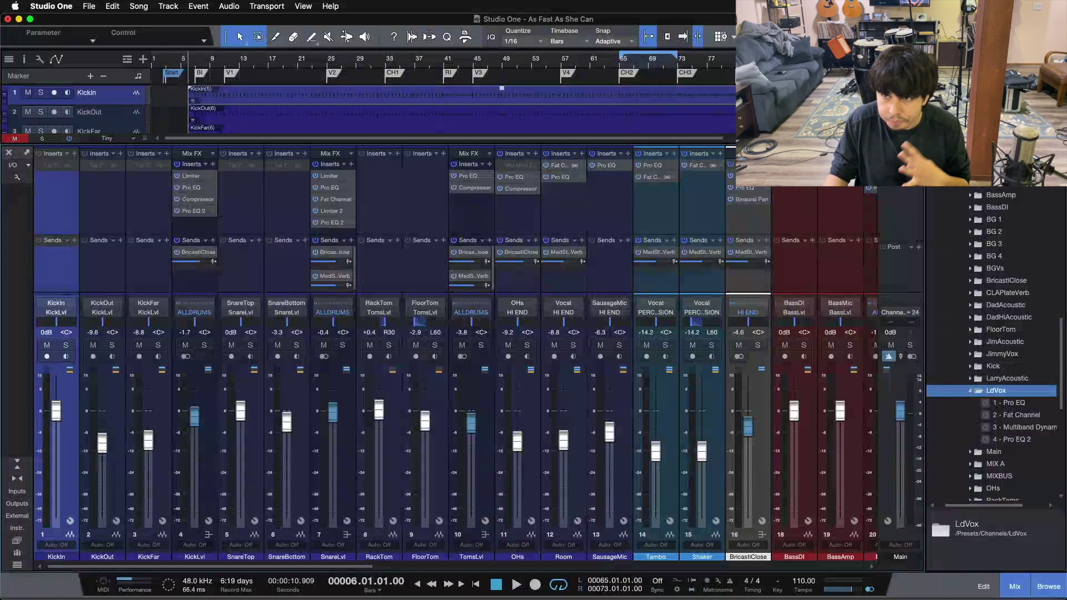
- Return the browser to the effects list and hide the mixer
{"action": "left_click", "coordinate": [1017, 427]}
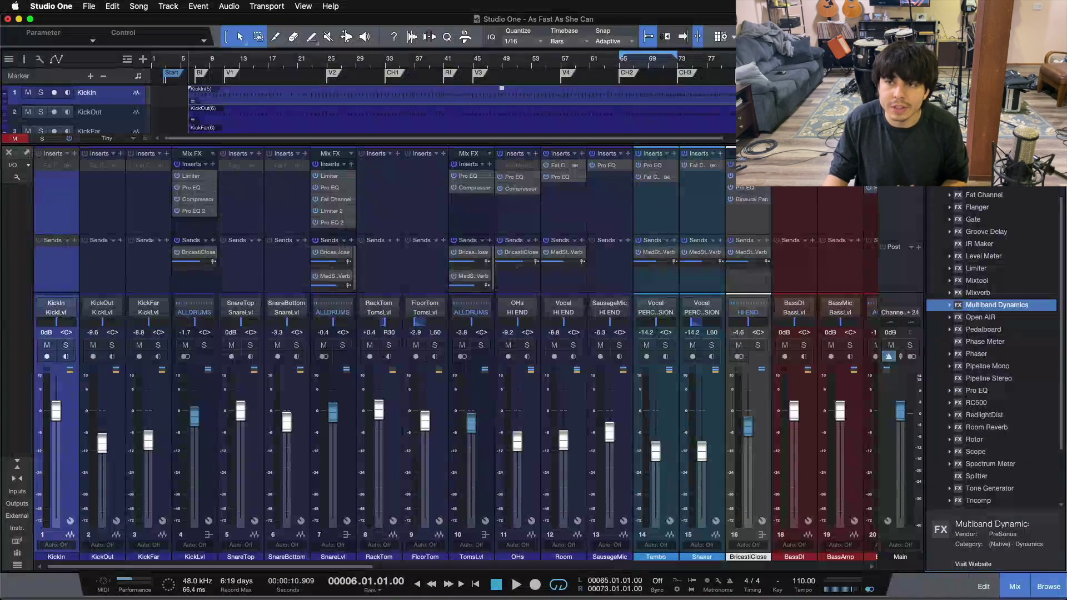
{"action": "key", "text": "F3"}
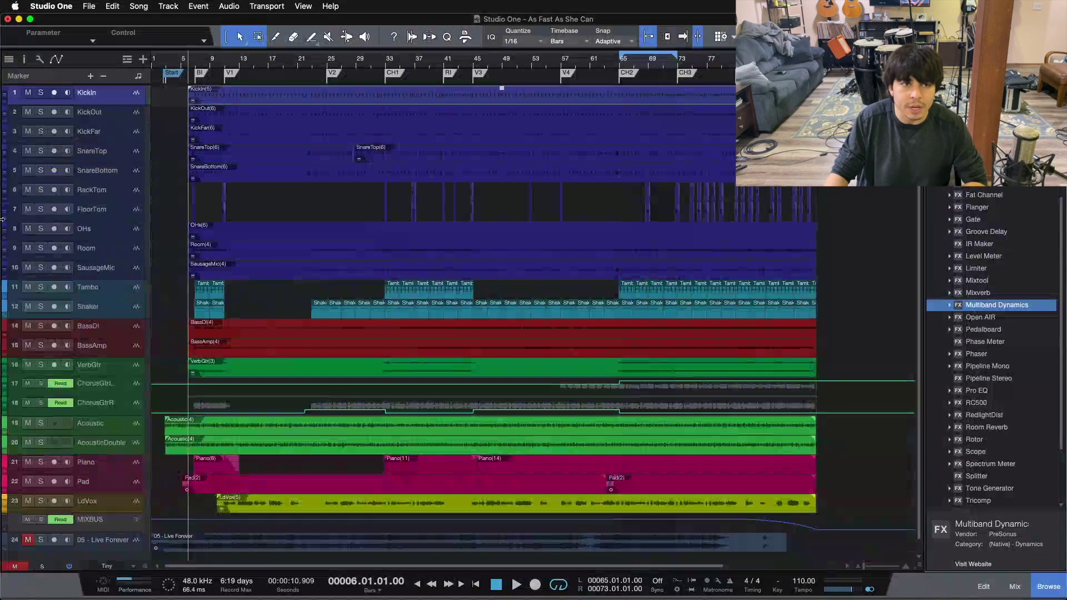
- Examine the song commands for updating the mastering file and adding the song to a project, without choosing any
{"action": "left_click", "coordinate": [91, 6]}
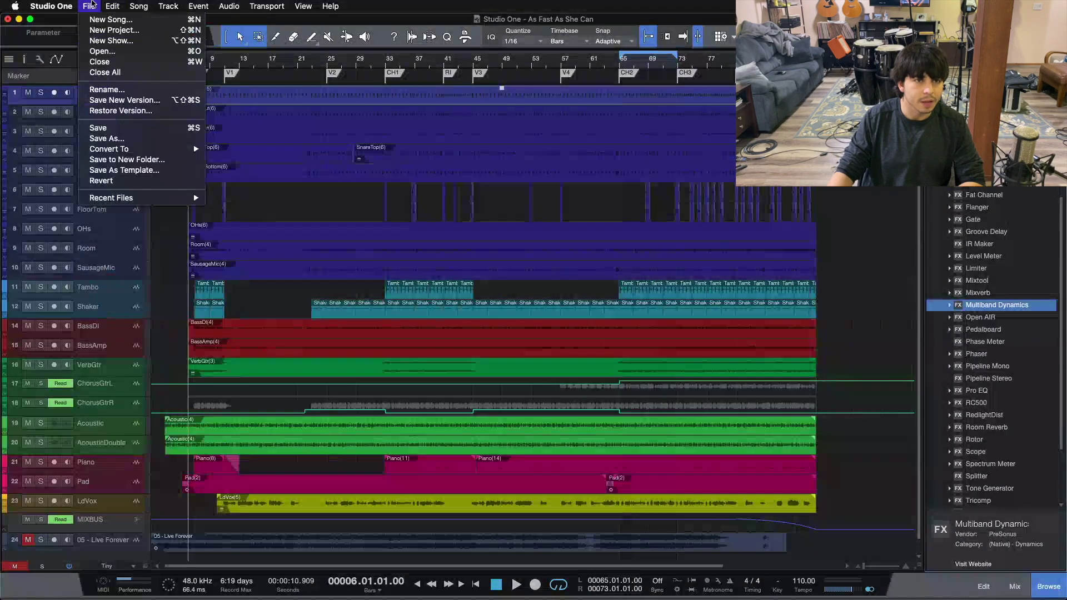
{"action": "mouse_move", "coordinate": [139, 6]}
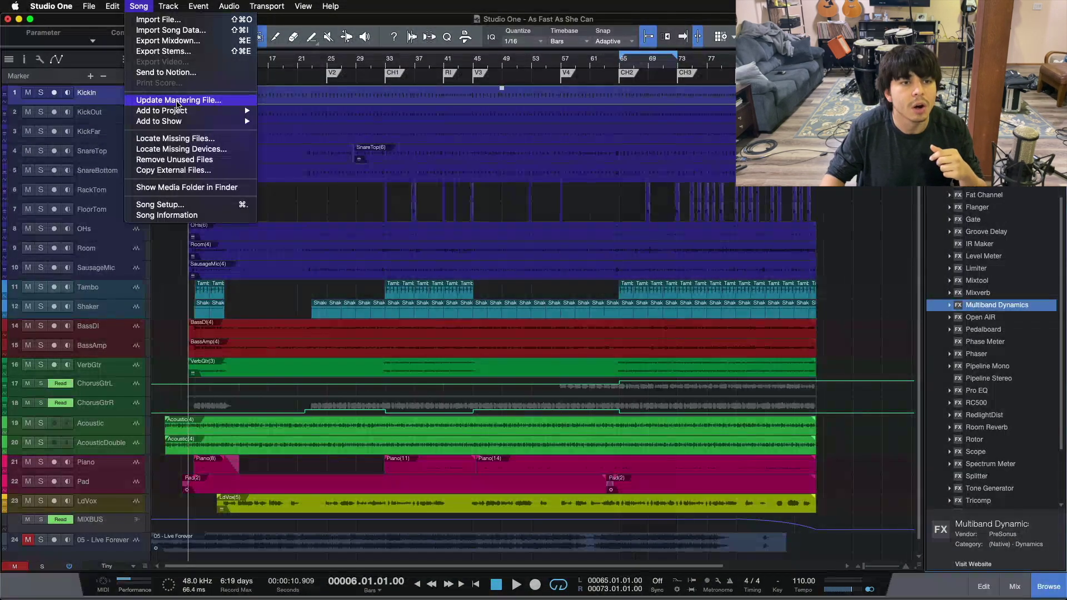
{"action": "mouse_move", "coordinate": [181, 110]}
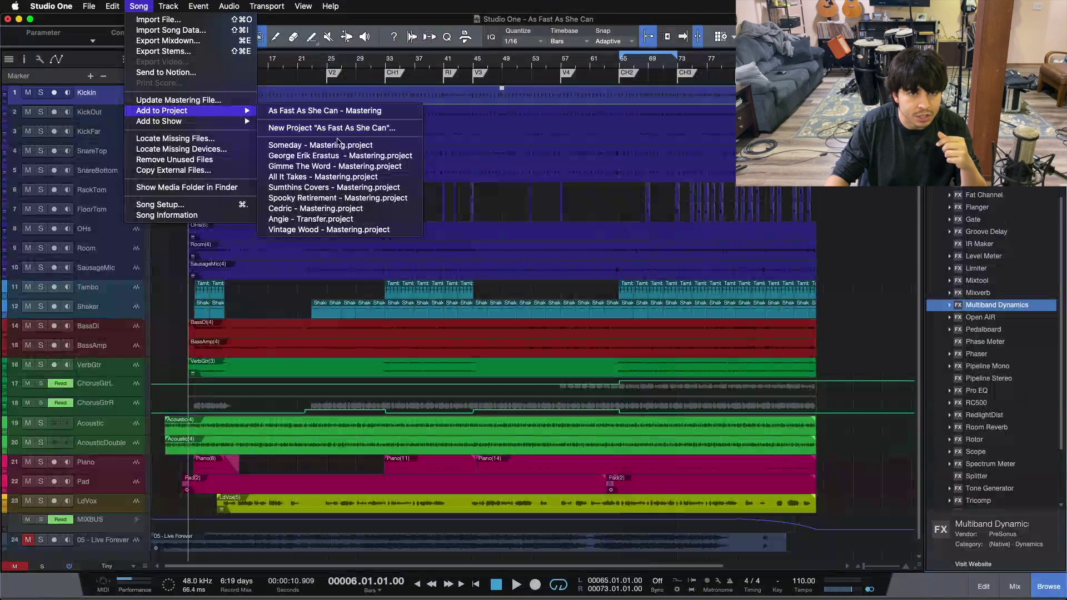
{"action": "left_click", "coordinate": [871, 219]}
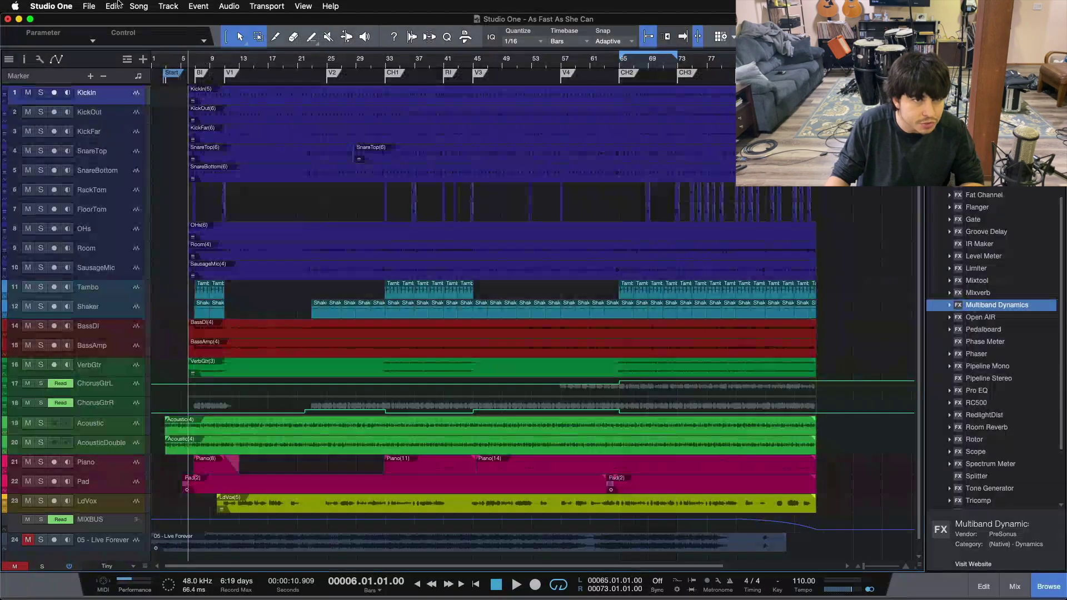
- Open the dialog for saving a new version of the song
{"action": "left_click", "coordinate": [89, 5]}
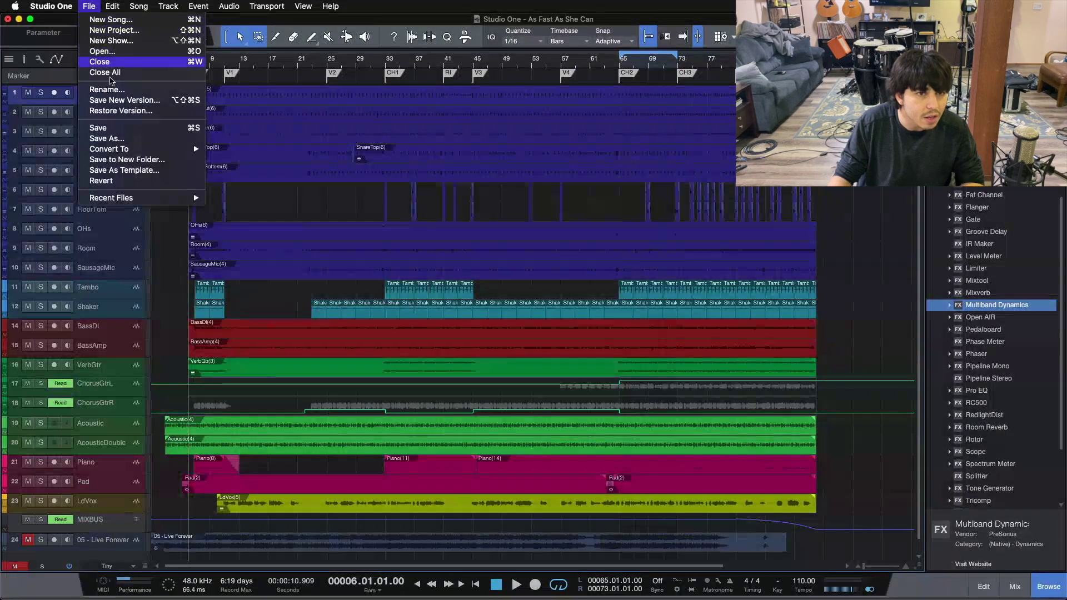
{"action": "left_click", "coordinate": [118, 101]}
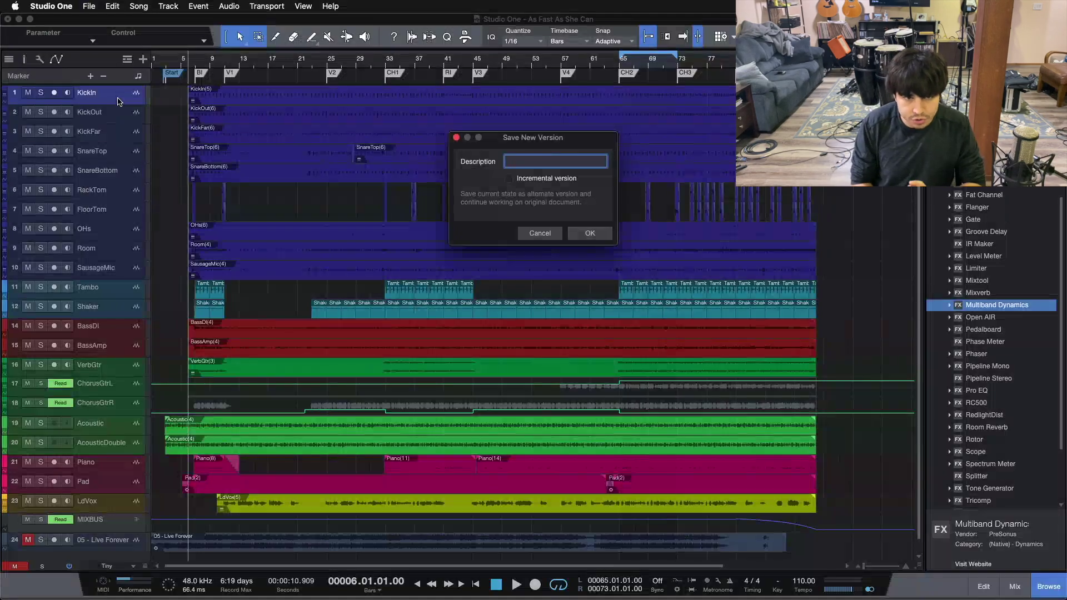